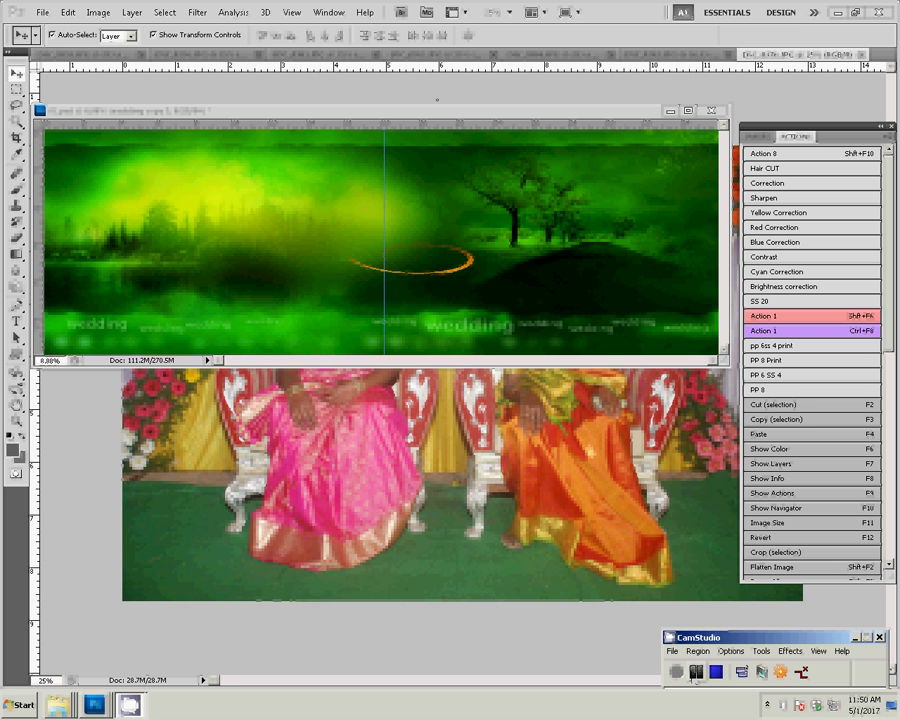
Resize the seated couple photo to 8 inches wide.
{"action": "double_click", "coordinate": [432, 116]}
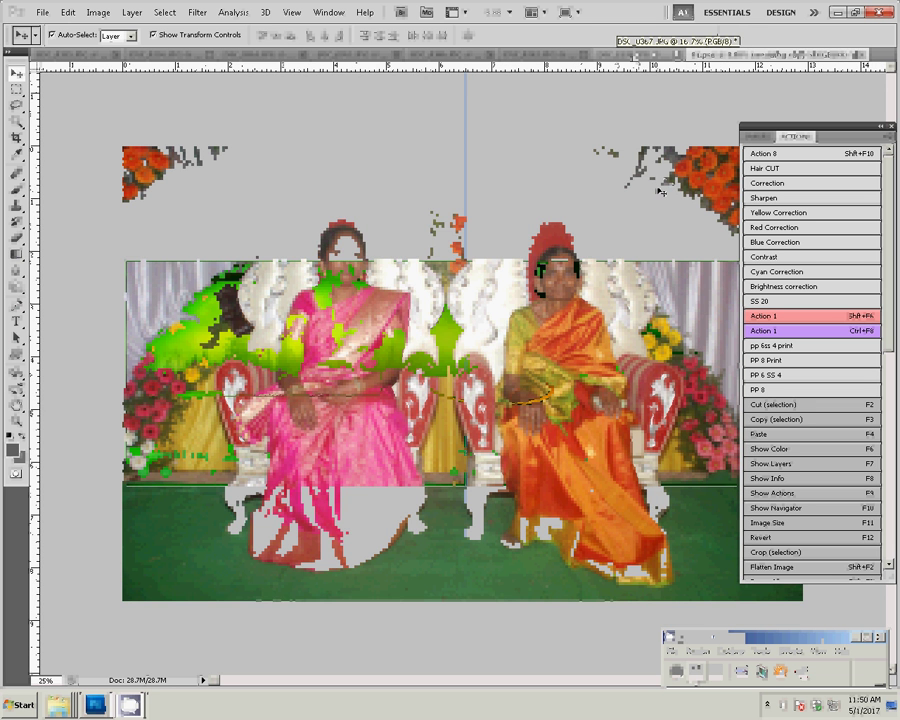
{"action": "key", "text": "F11"}
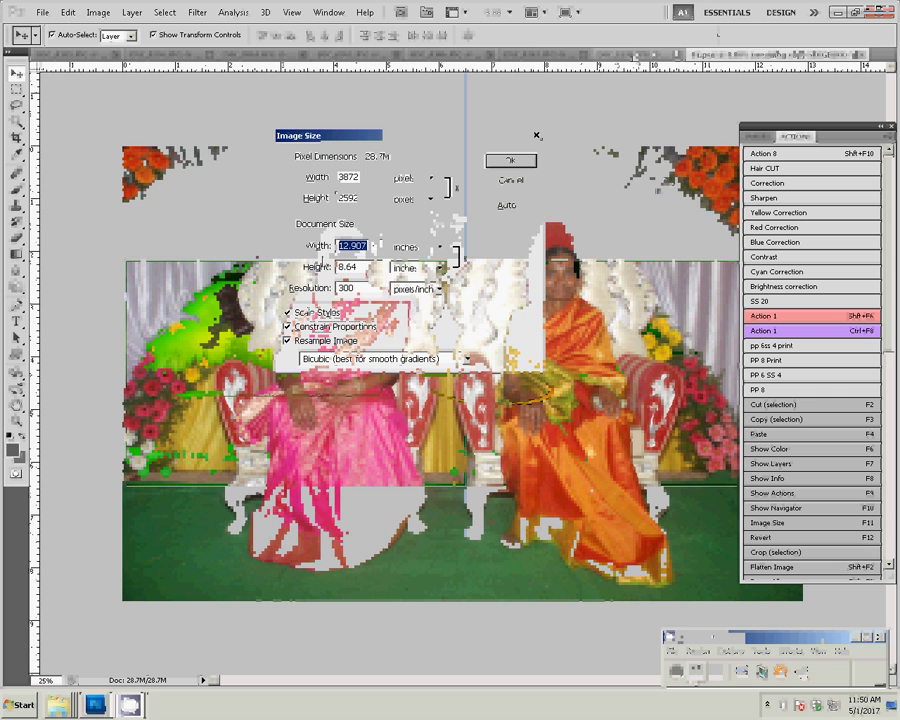
{"action": "type", "text": "8"}
{"action": "key", "text": "Return"}
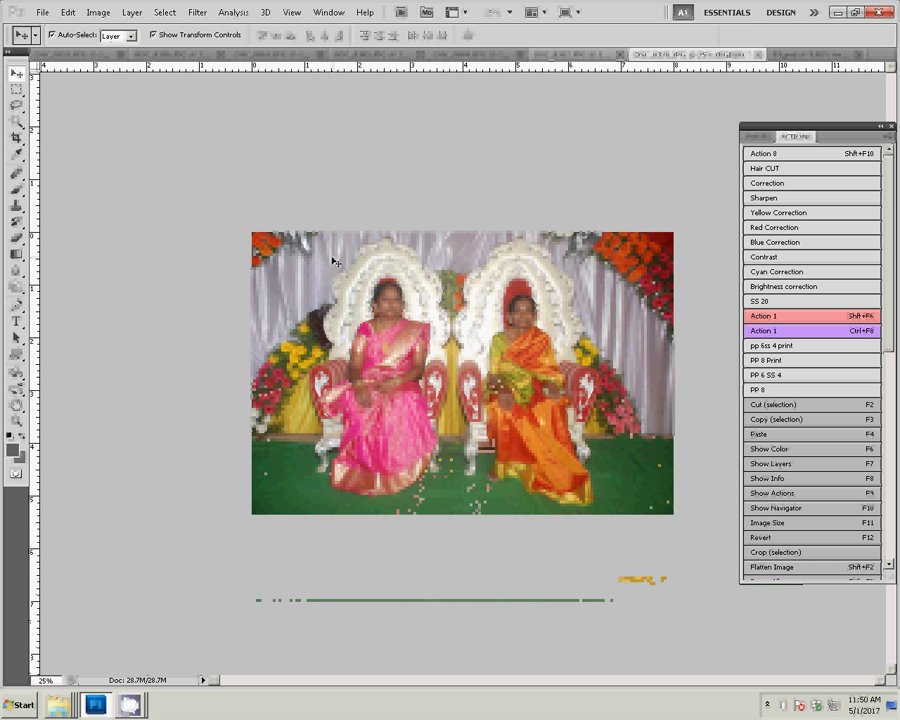
Select the whole couple photo, cut it to the clipboard, and close the document.
{"action": "left_click", "coordinate": [165, 12]}
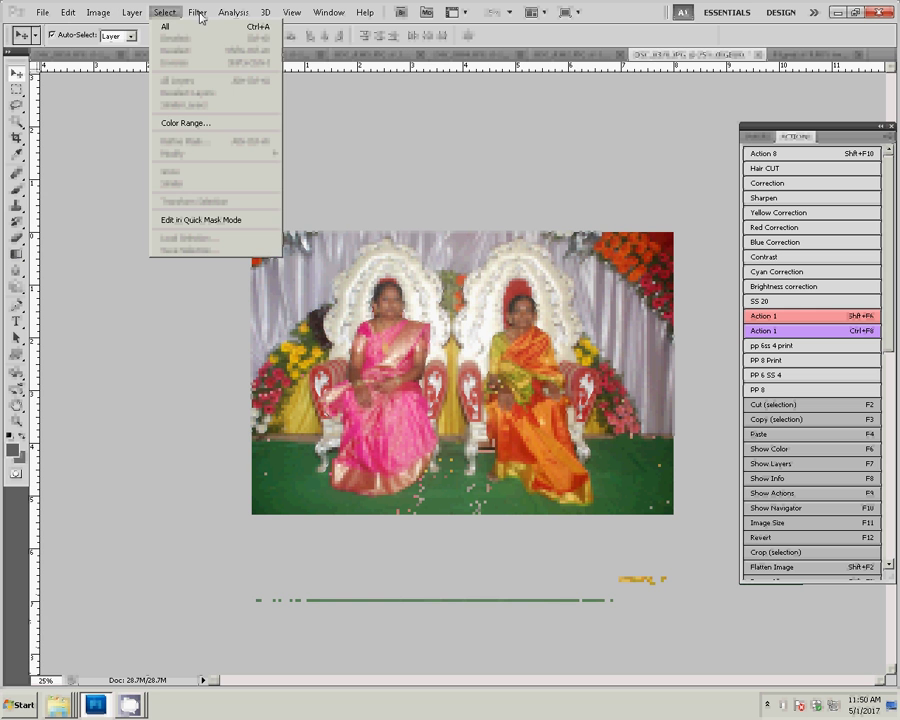
{"action": "left_click", "coordinate": [265, 27]}
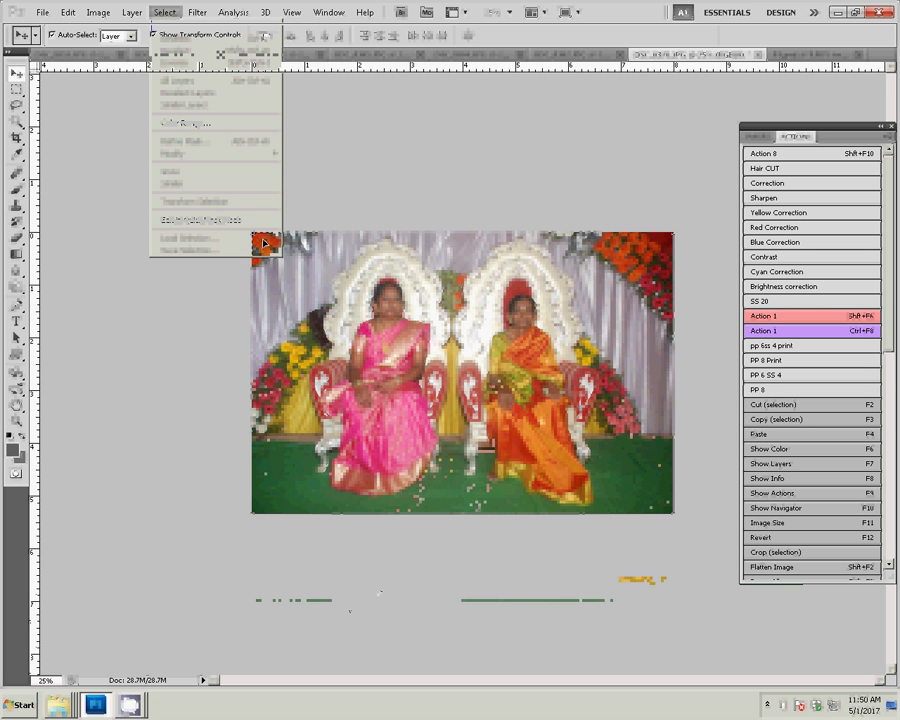
{"action": "left_click", "coordinate": [67, 12]}
{"action": "left_click", "coordinate": [78, 90]}
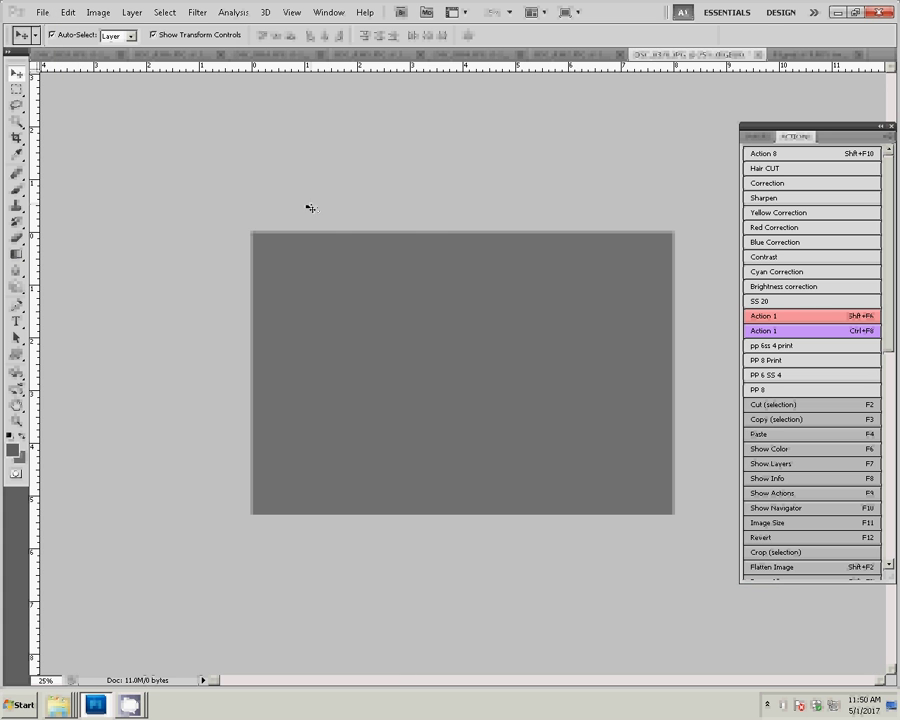
{"action": "key", "text": "ctrl+w"}
Discard the photo's changes and paste the couple photo into the green album spread.
{"action": "left_click", "coordinate": [467, 272]}
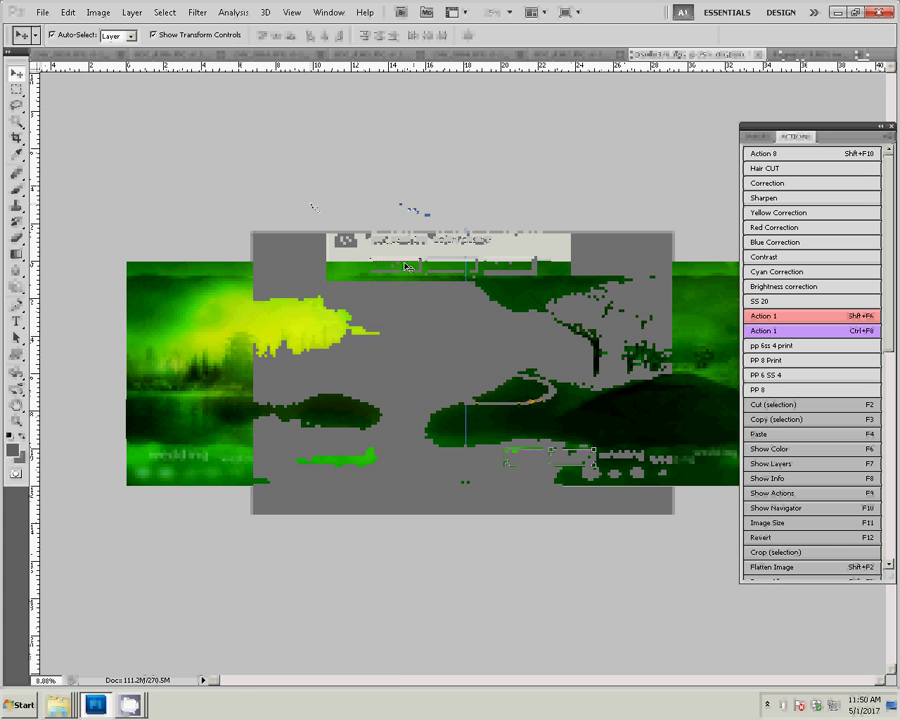
{"action": "left_click", "coordinate": [67, 12]}
{"action": "mouse_move", "coordinate": [95, 135]}
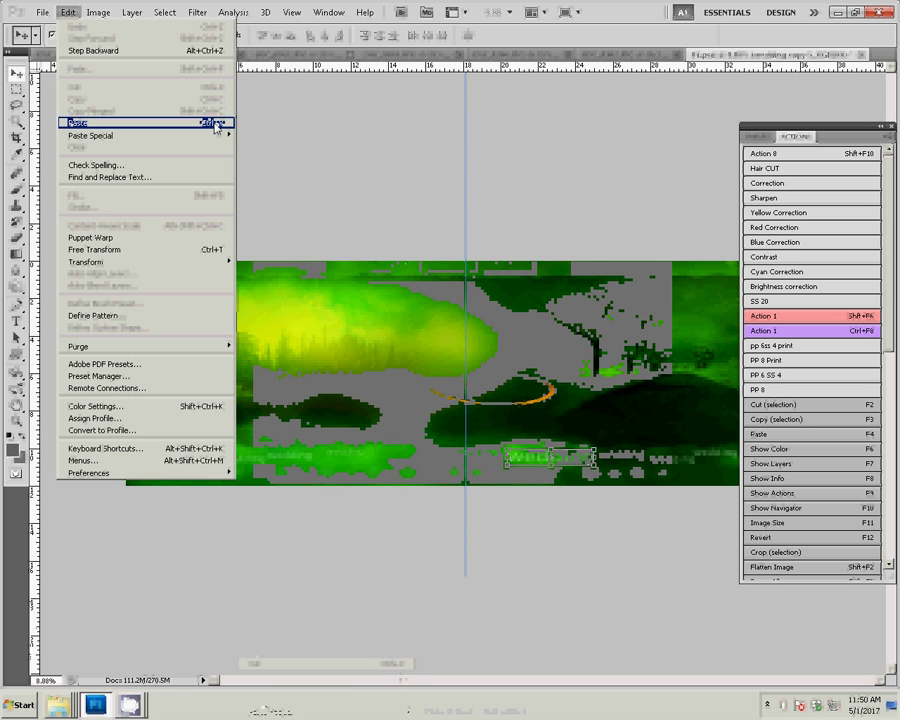
{"action": "left_click", "coordinate": [218, 122]}
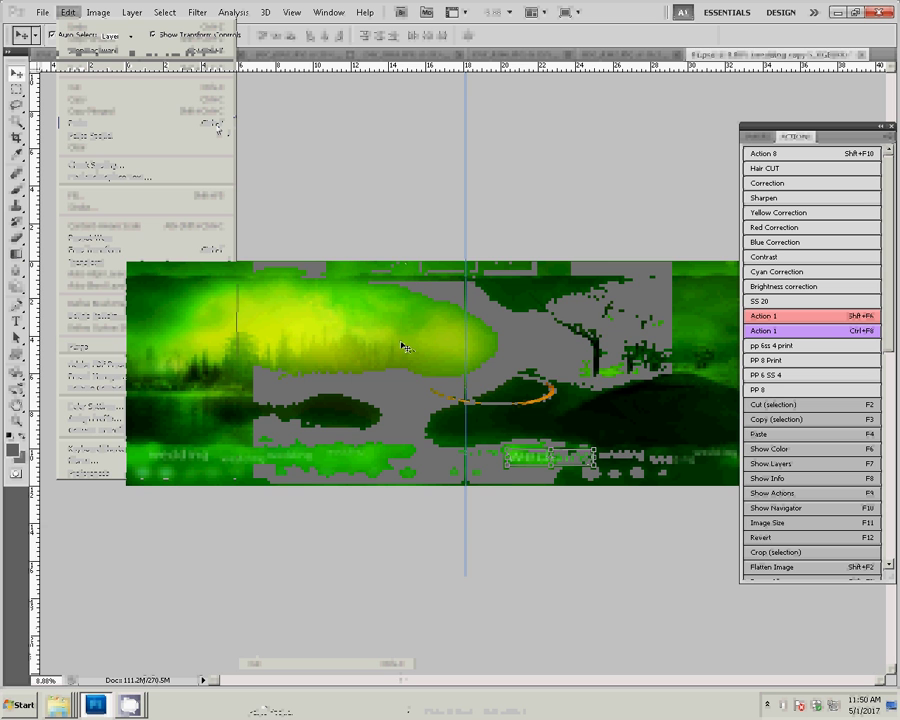
Move the couple photo to the top-left corner, with guides along its top and left edges.
{"action": "left_click", "coordinate": [406, 322]}
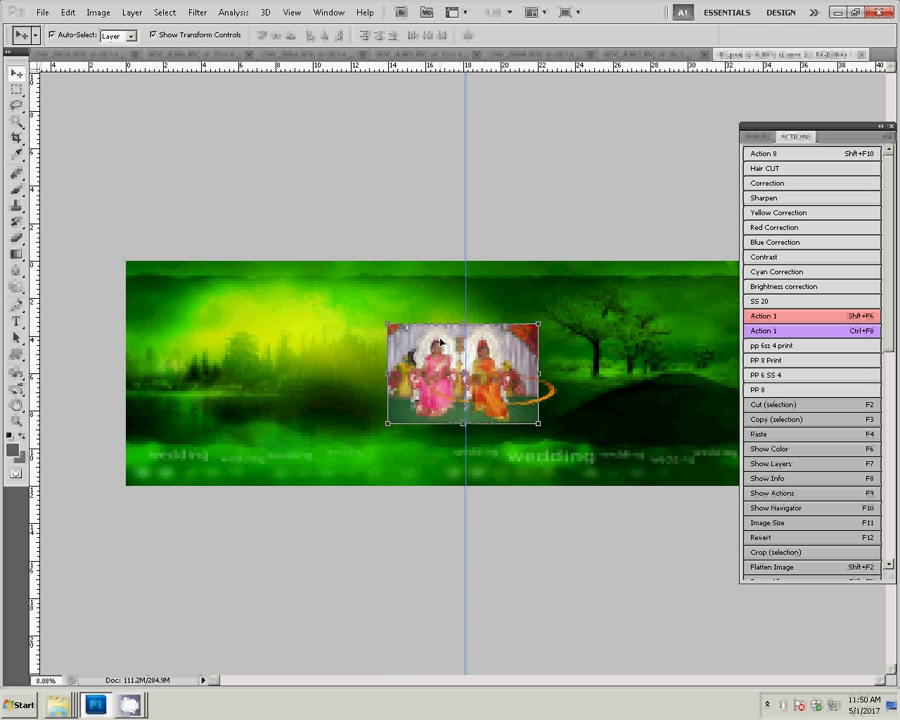
{"action": "mouse_move", "coordinate": [440, 342]}
{"action": "left_mouse_down"}
{"action": "mouse_move", "coordinate": [198, 294]}
{"action": "mouse_move", "coordinate": [210, 289]}
{"action": "left_mouse_up"}
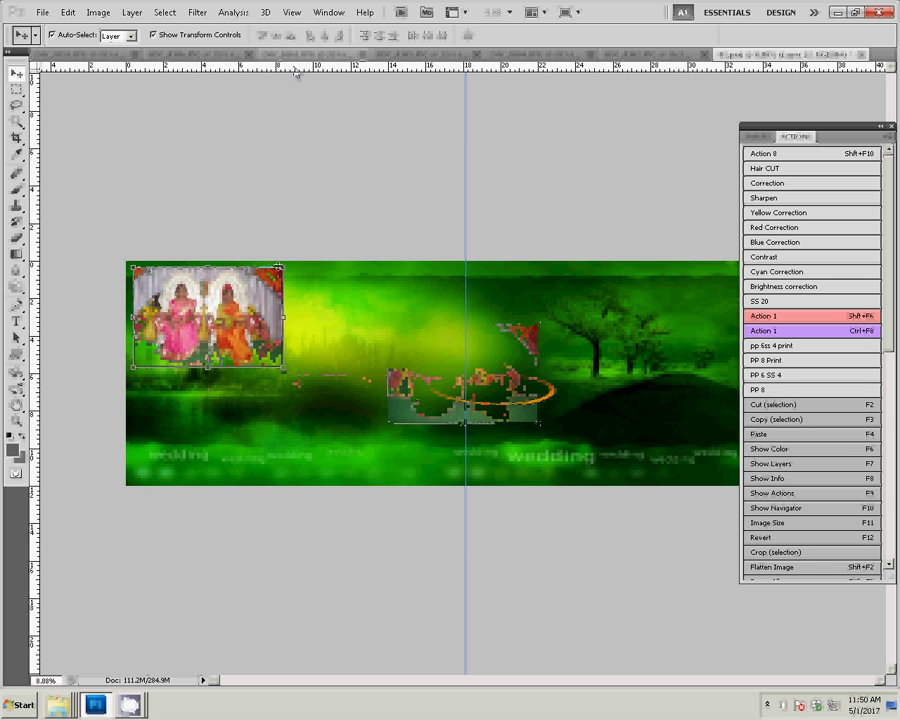
{"action": "left_click_drag", "start_coordinate": [296, 68], "coordinate": [200, 267]}
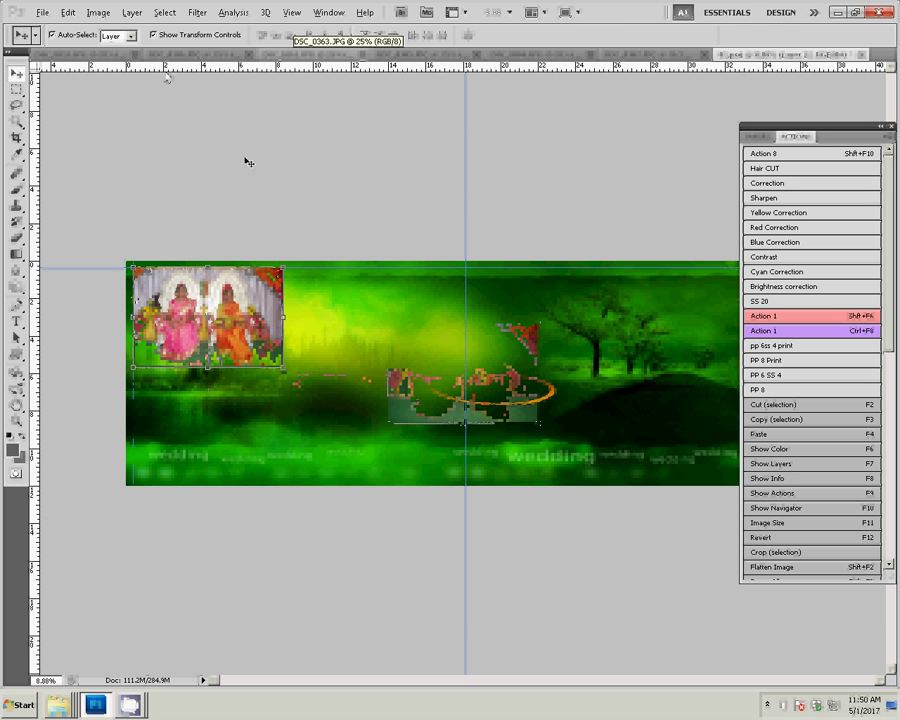
{"action": "left_click_drag", "start_coordinate": [35, 160], "coordinate": [133, 160]}
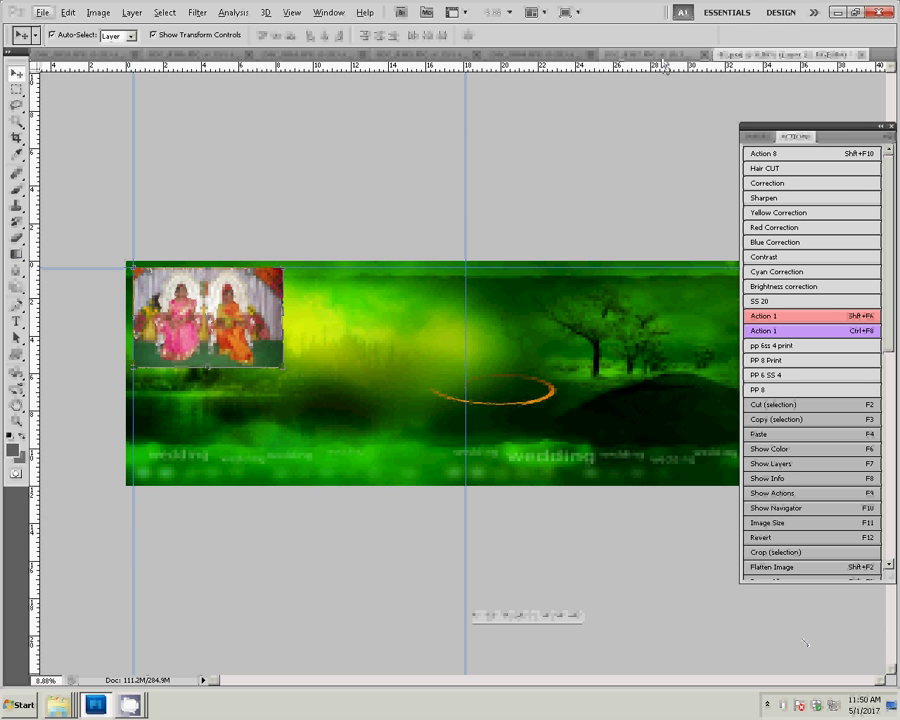
Cut the bride-and-groom portrait, close it unsaved, and place it on the spread's right side.
{"action": "left_click", "coordinate": [662, 55]}
{"action": "key", "text": "ctrl+a"}
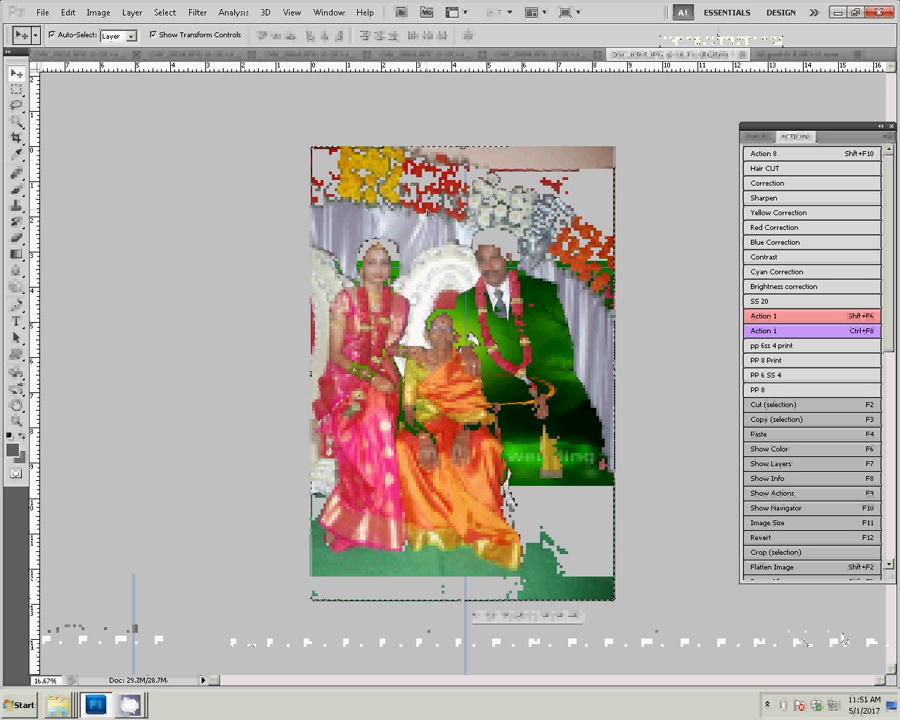
{"action": "key", "text": "shift+F6"}
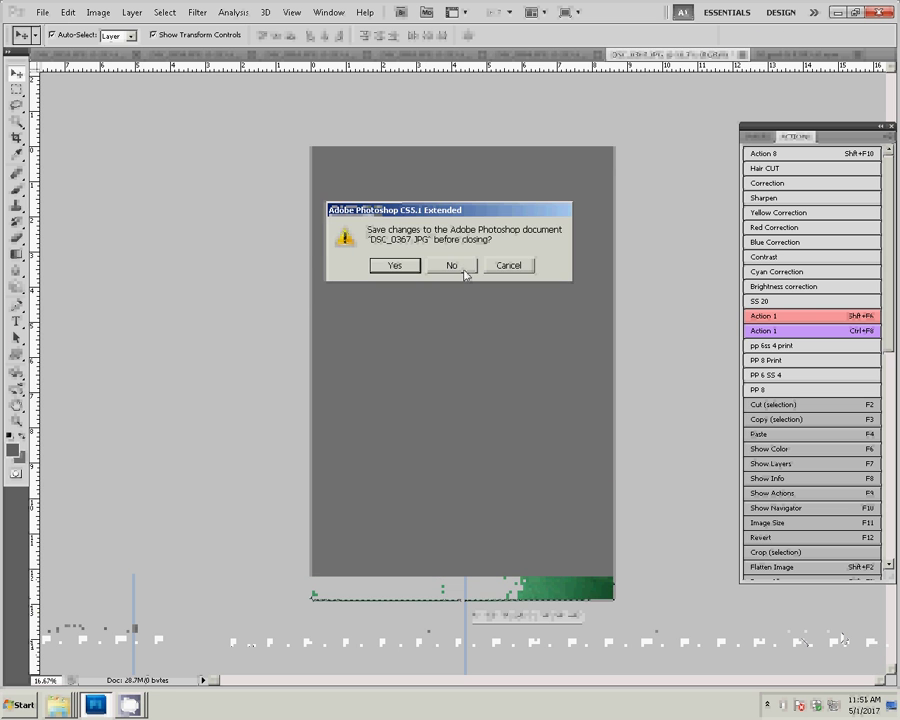
{"action": "left_click", "coordinate": [460, 268]}
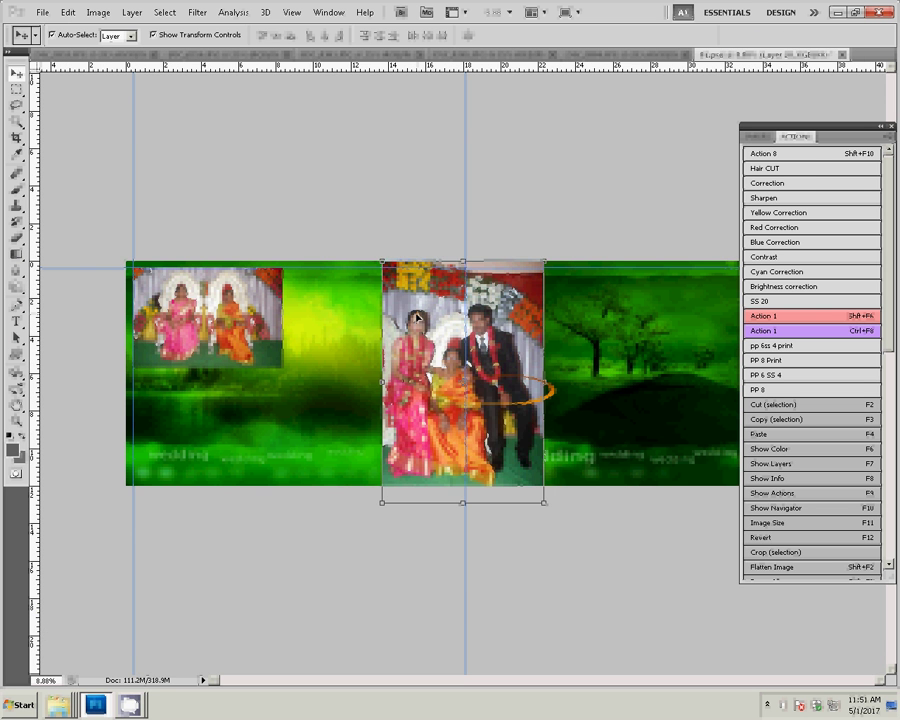
{"action": "left_click_drag", "start_coordinate": [418, 318], "coordinate": [606, 318]}
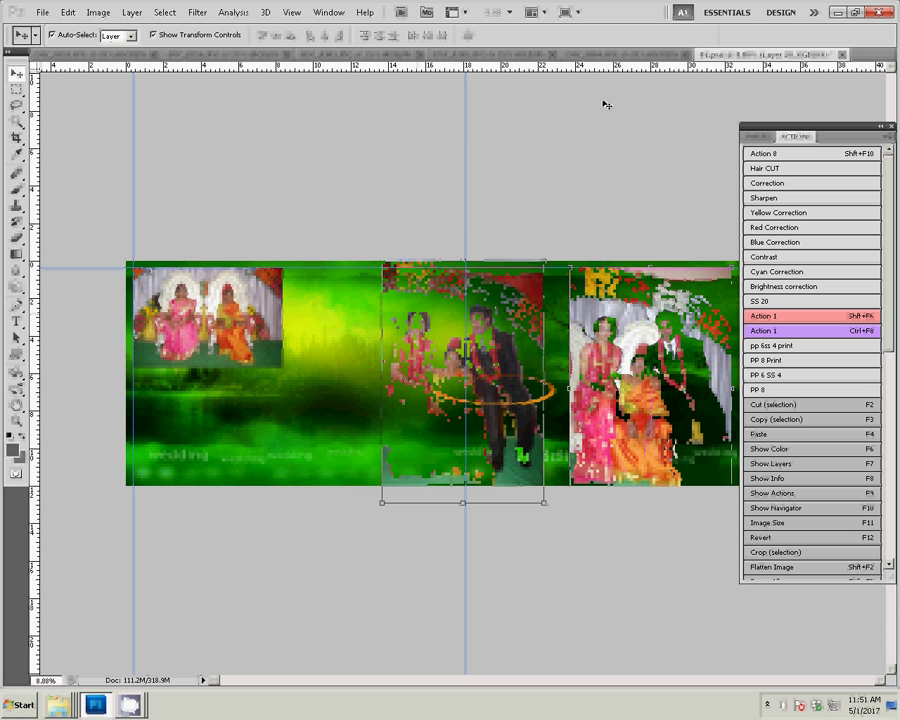
{"action": "key", "text": "ctrl+Tab"}
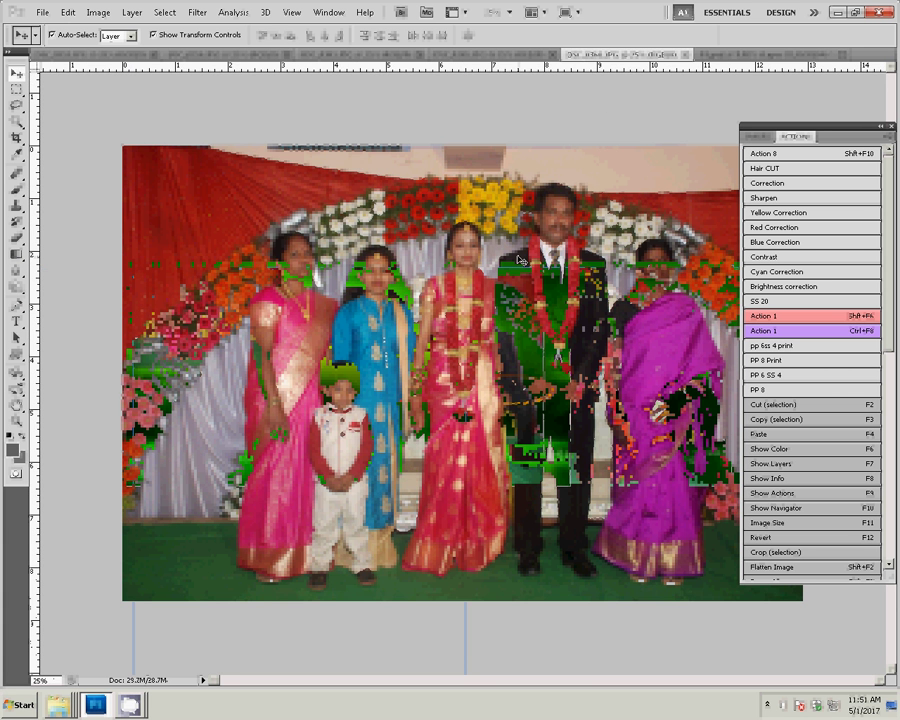
Resize the family group photo to 8 inches wide.
{"action": "key", "text": "F11"}
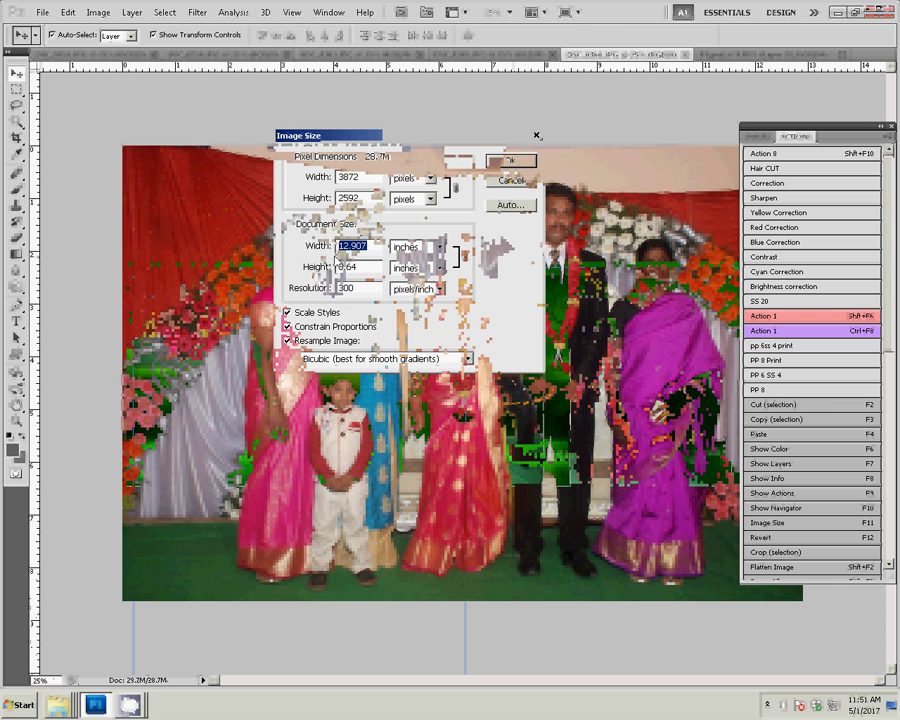
{"action": "type", "text": "8"}
{"action": "left_click", "coordinate": [510, 162]}
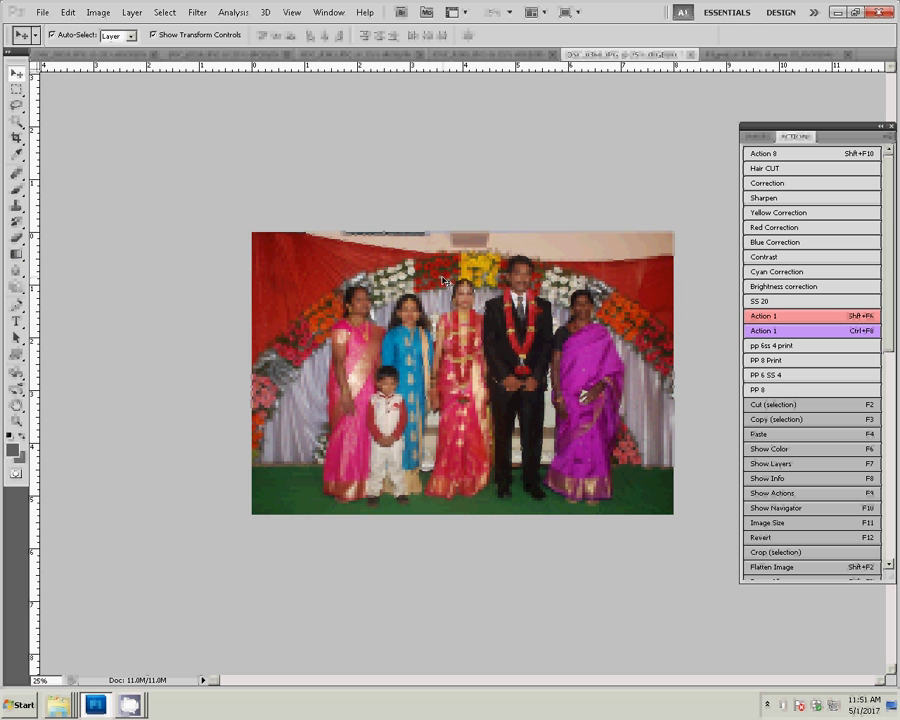
Cut the whole group photo to the clipboard and close it without saving.
{"action": "key", "text": "ctrl+a"}
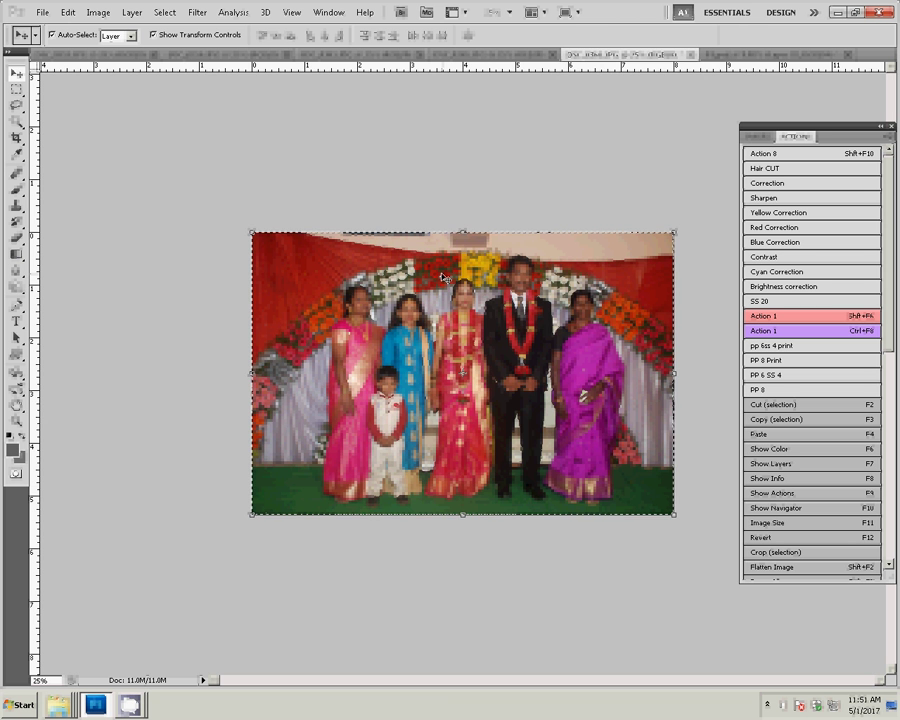
{"action": "key", "text": "ctrl+x"}
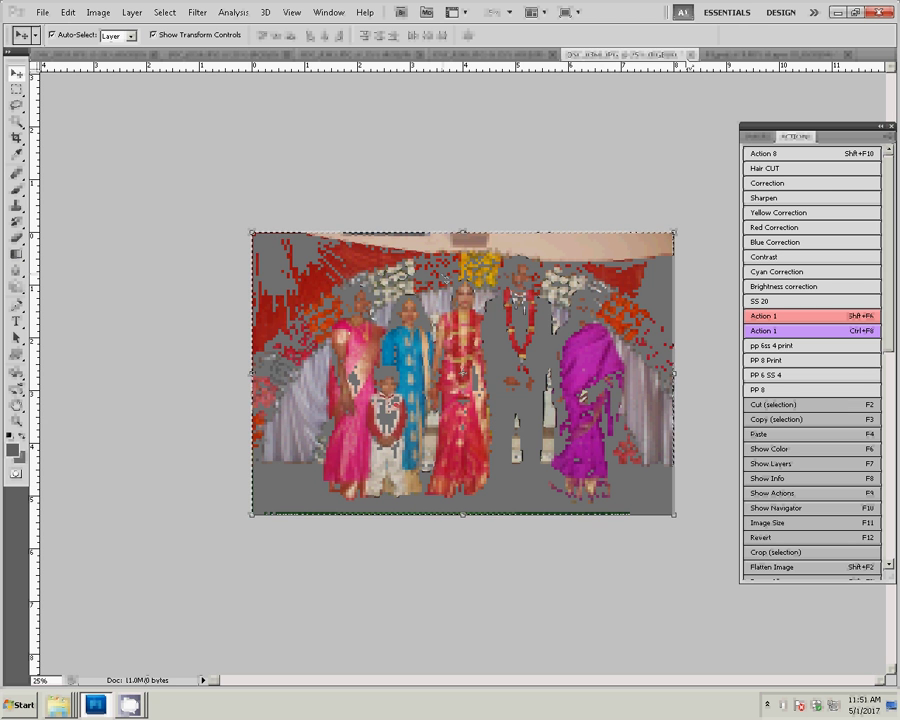
{"action": "left_click", "coordinate": [690, 55]}
{"action": "left_click", "coordinate": [452, 265]}
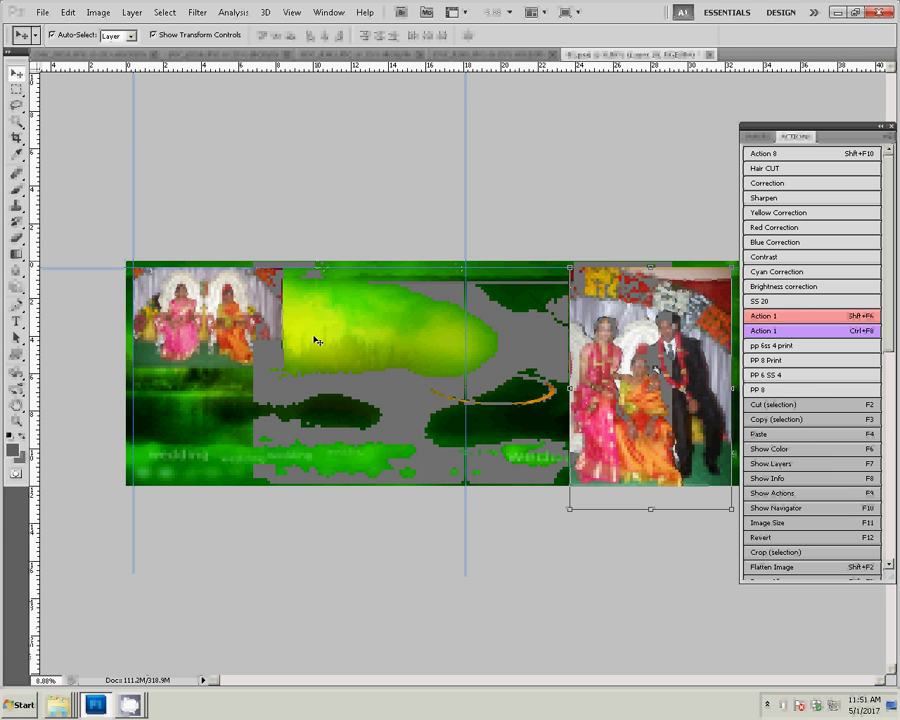
Paste the family group photo below the couple photo on the album's left.
{"action": "key", "text": "ctrl+v"}
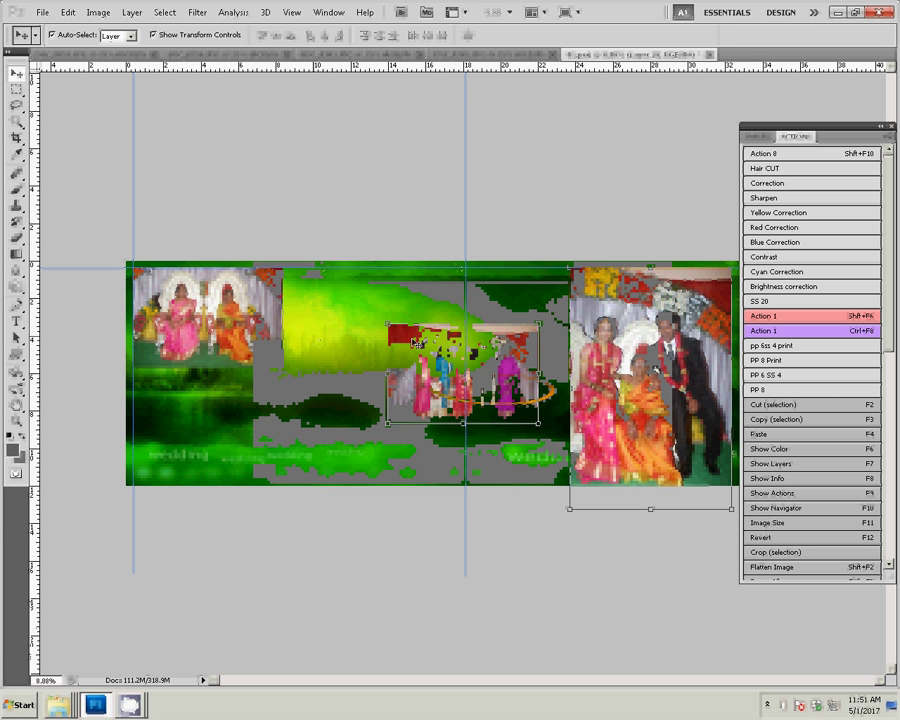
{"action": "left_click_drag", "start_coordinate": [414, 342], "coordinate": [170, 384]}
{"action": "left_click_drag", "start_coordinate": [330, 66], "coordinate": [311, 207]}
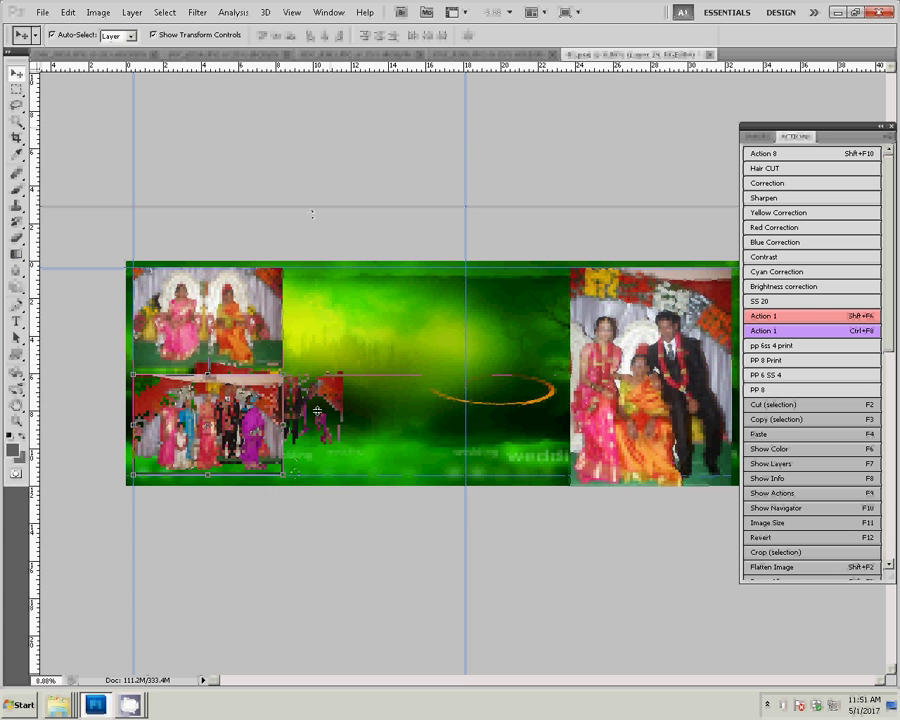
{"action": "left_click_drag", "start_coordinate": [490, 207], "coordinate": [492, 58]}
{"action": "left_click", "coordinate": [492, 56]}
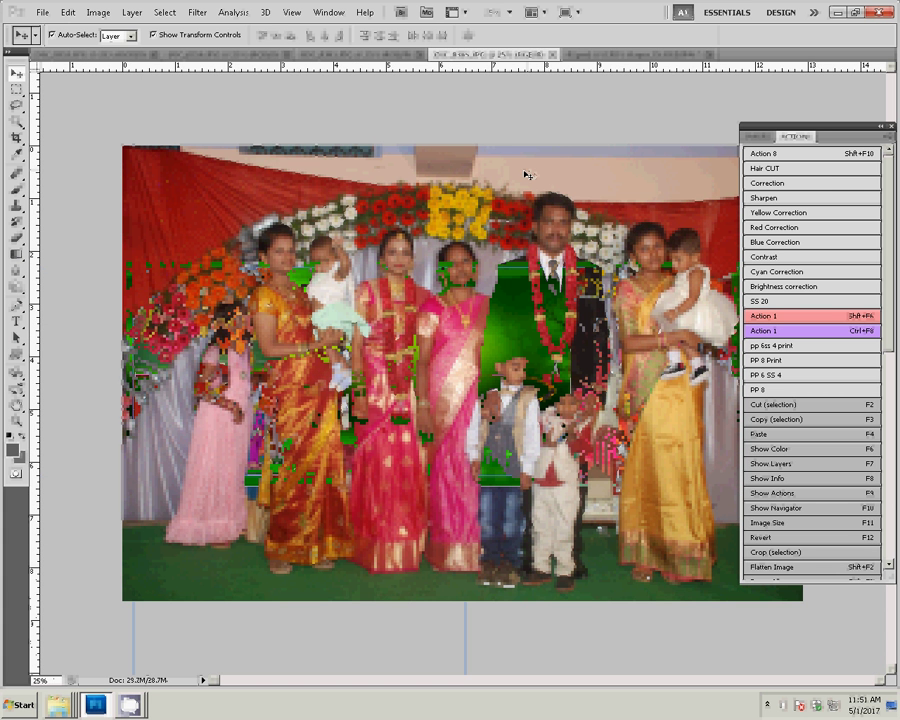
Resize the second stage group photo to 8 inches wide.
{"action": "key", "text": "F11"}
{"action": "key", "text": "Tab"}
{"action": "key", "text": "Tab"}
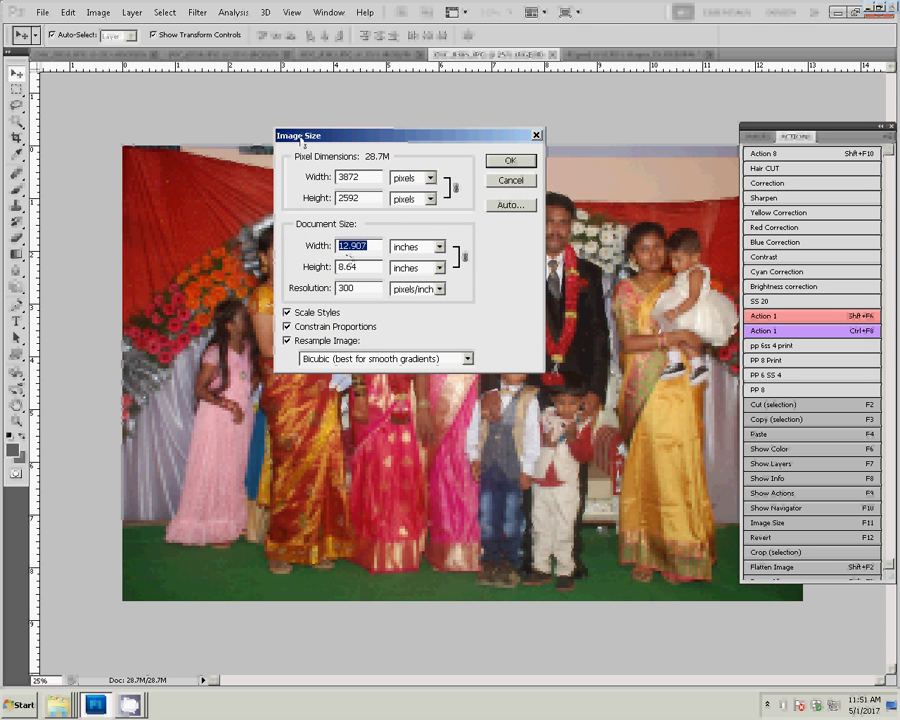
{"action": "type", "text": "8"}
{"action": "key", "text": "Return"}
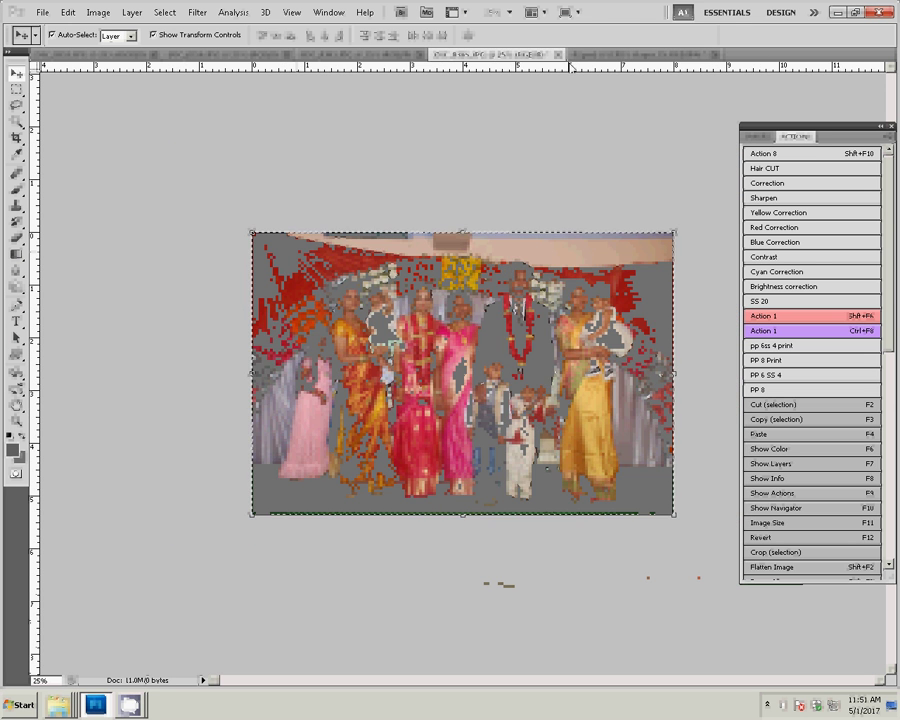
Close the photo unsaved and paste it into the spread's upper-middle slot.
{"action": "left_click", "coordinate": [451, 268]}
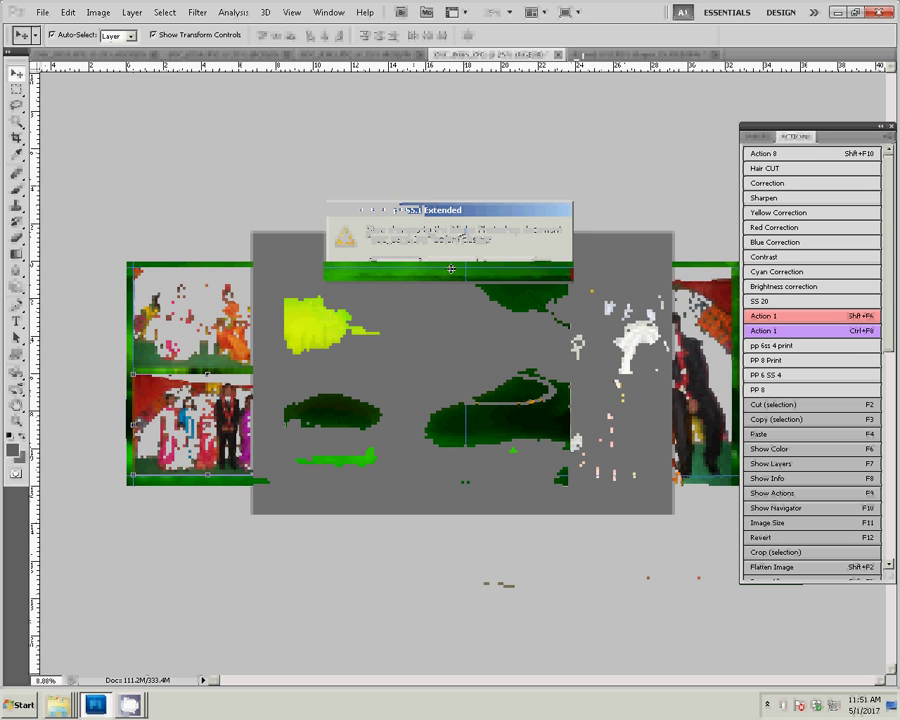
{"action": "key", "text": "F4"}
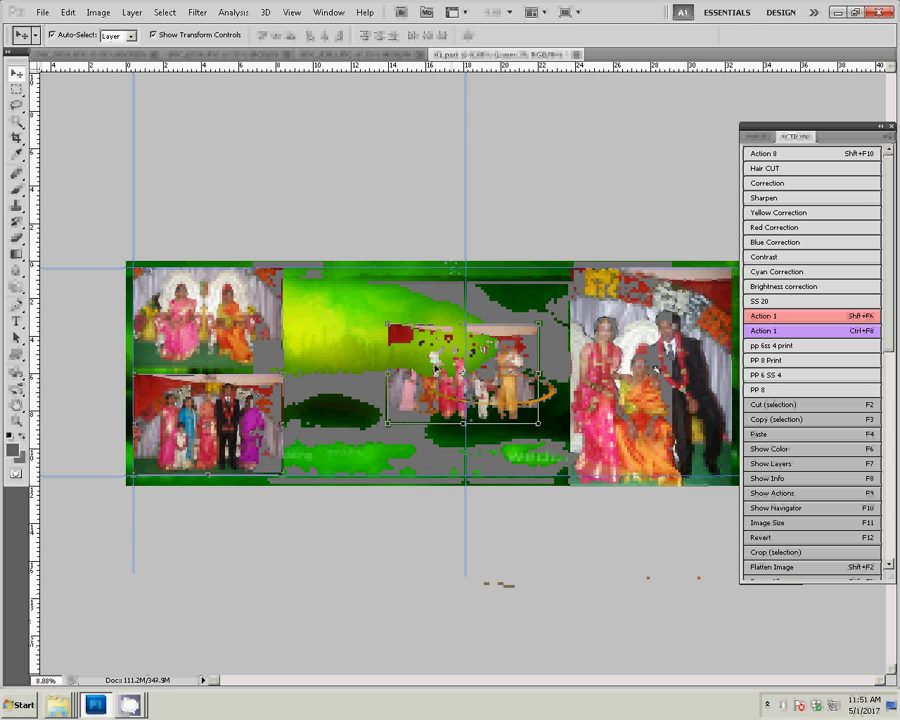
{"action": "left_click_drag", "start_coordinate": [434, 344], "coordinate": [341, 286]}
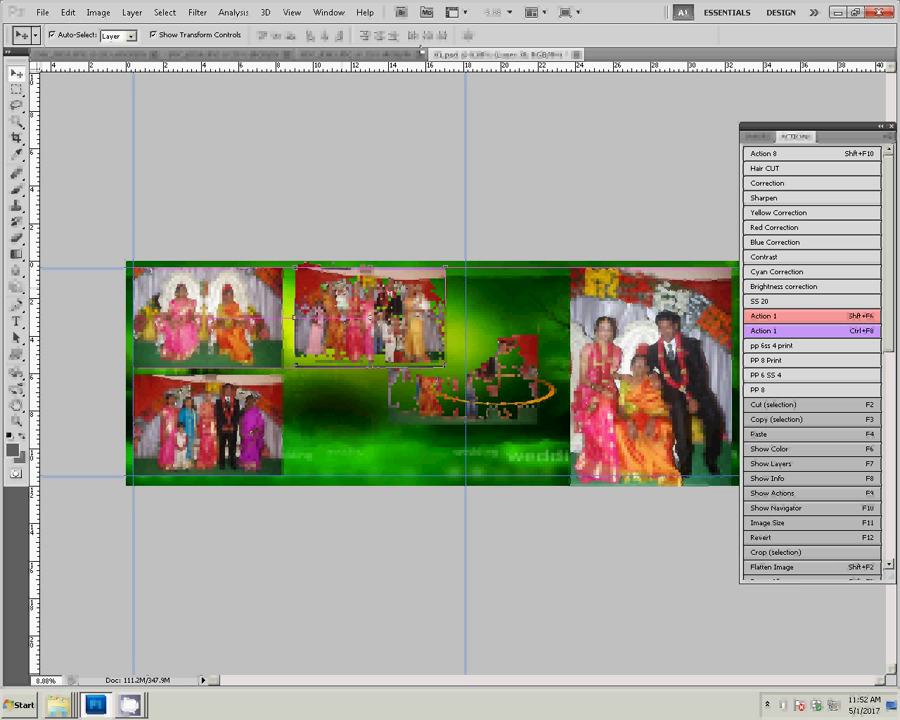
Resize the next wedding group photo to 8 inches wide.
{"action": "left_click", "coordinate": [378, 55]}
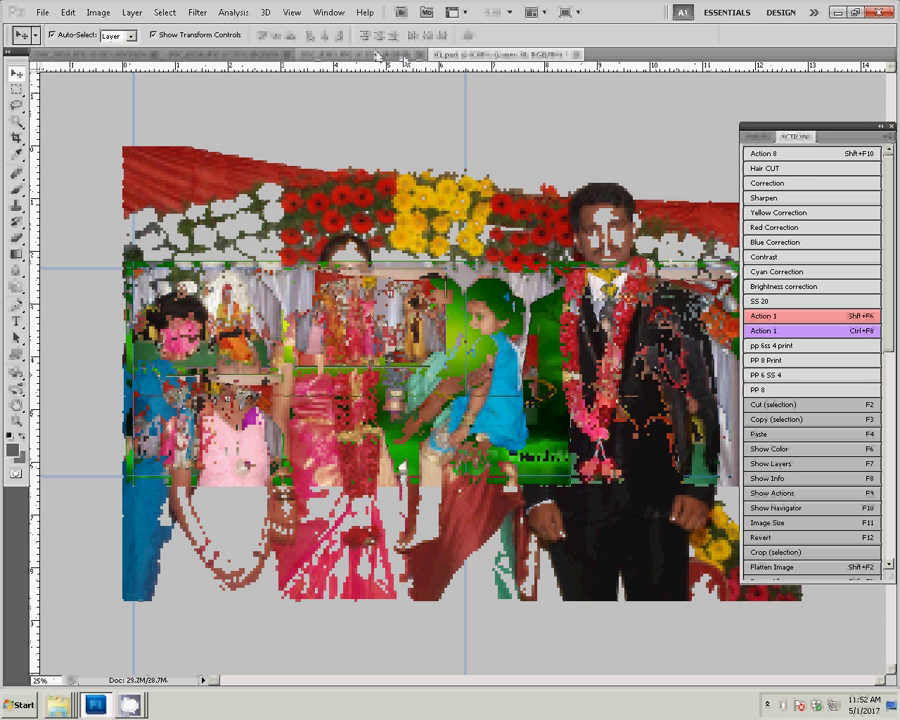
{"action": "left_click", "coordinate": [98, 12]}
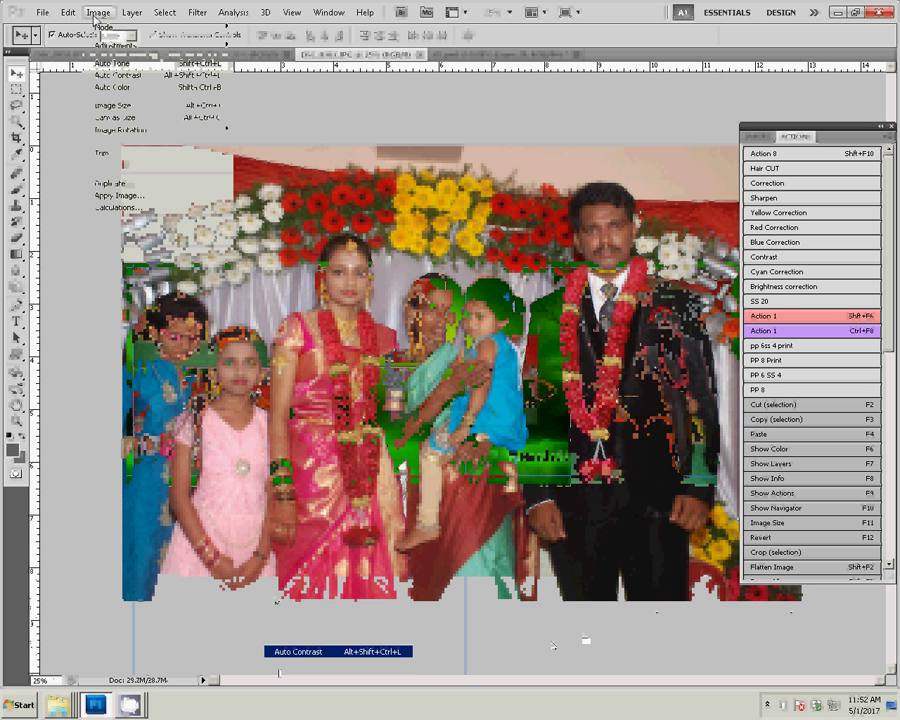
{"action": "left_click", "coordinate": [218, 106]}
{"action": "double_click", "coordinate": [362, 245]}
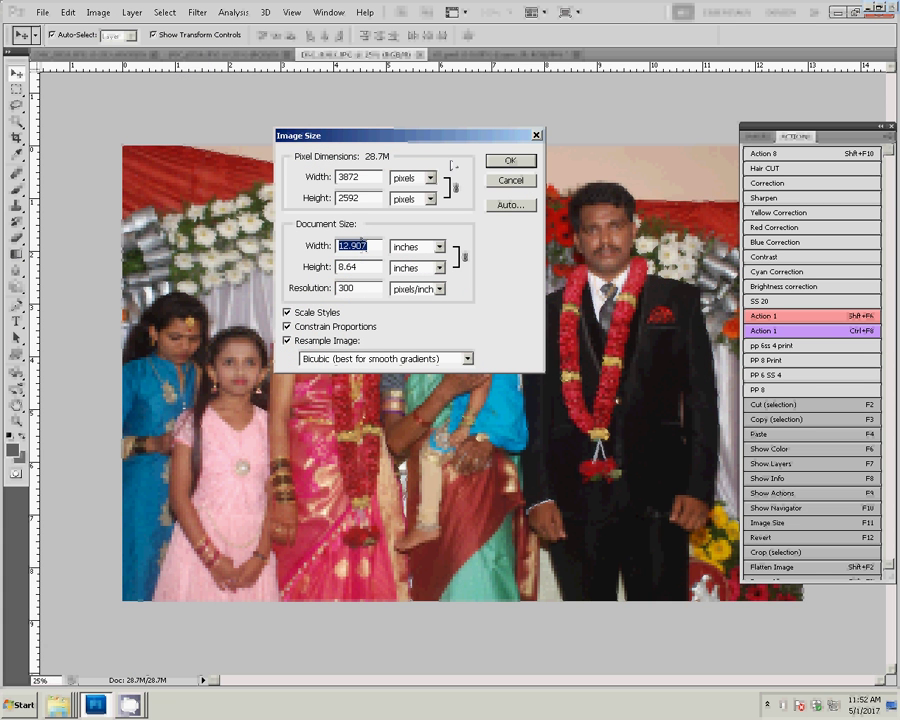
{"action": "type", "text": "8"}
{"action": "left_click", "coordinate": [511, 161]}
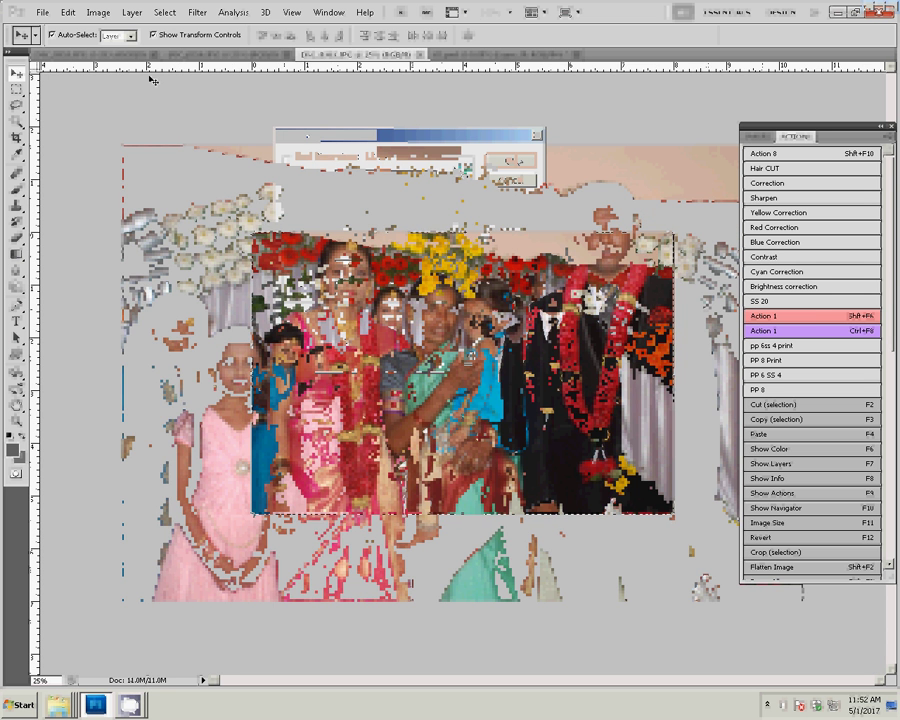
Close the photo without saving and move its pasted copy into the lower-middle slot.
{"action": "left_click", "coordinate": [420, 54]}
{"action": "left_click", "coordinate": [453, 265]}
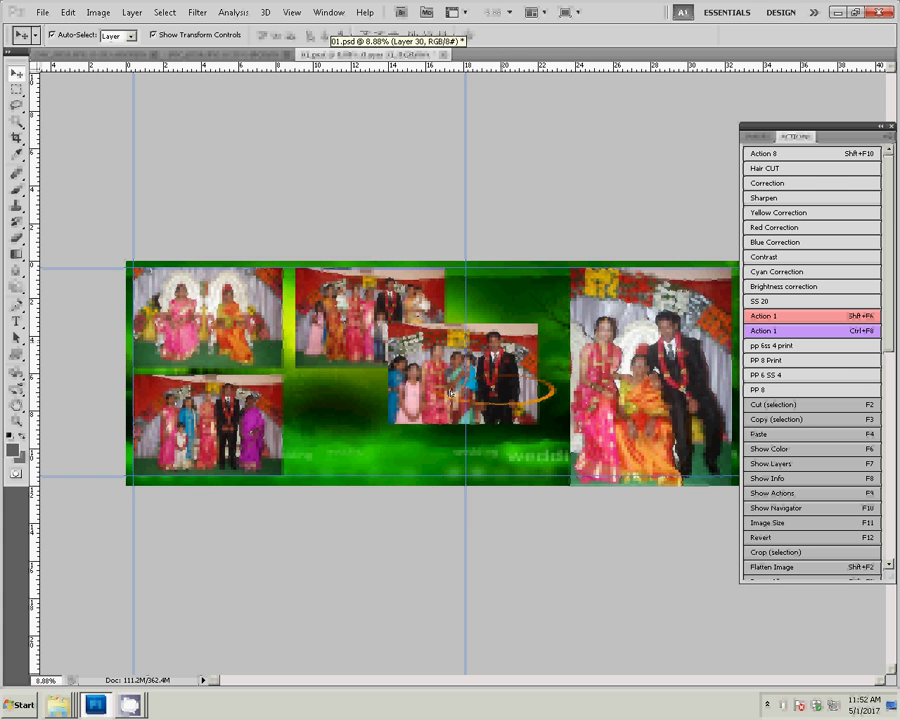
{"action": "left_click_drag", "start_coordinate": [451, 393], "coordinate": [345, 445]}
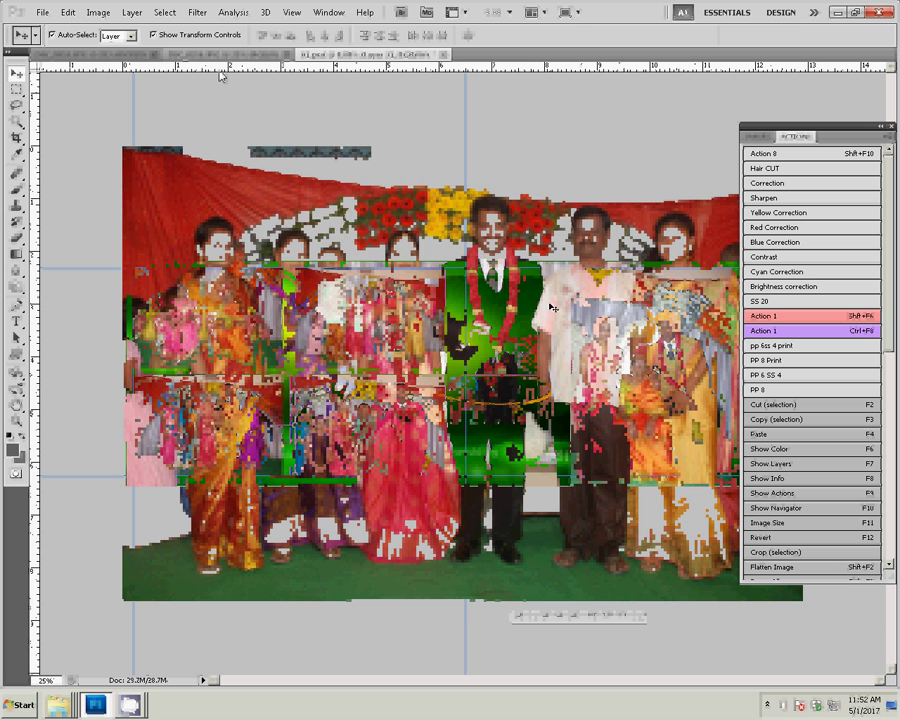
Resize the third group photo to an 8-inch document width.
{"action": "key", "text": "F11"}
{"action": "type", "text": "8"}
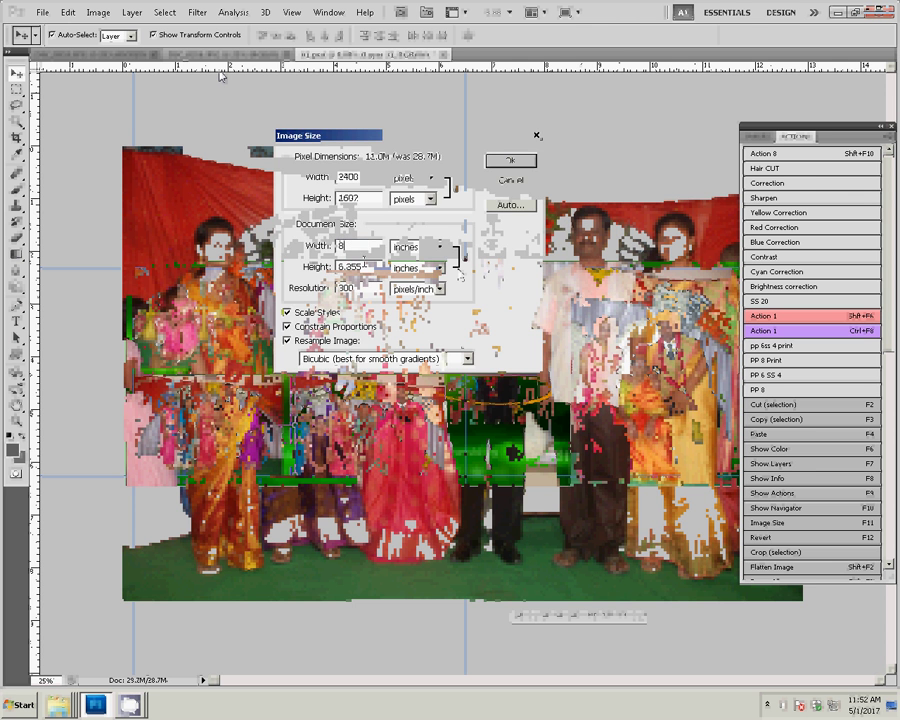
{"action": "key", "text": "Return"}
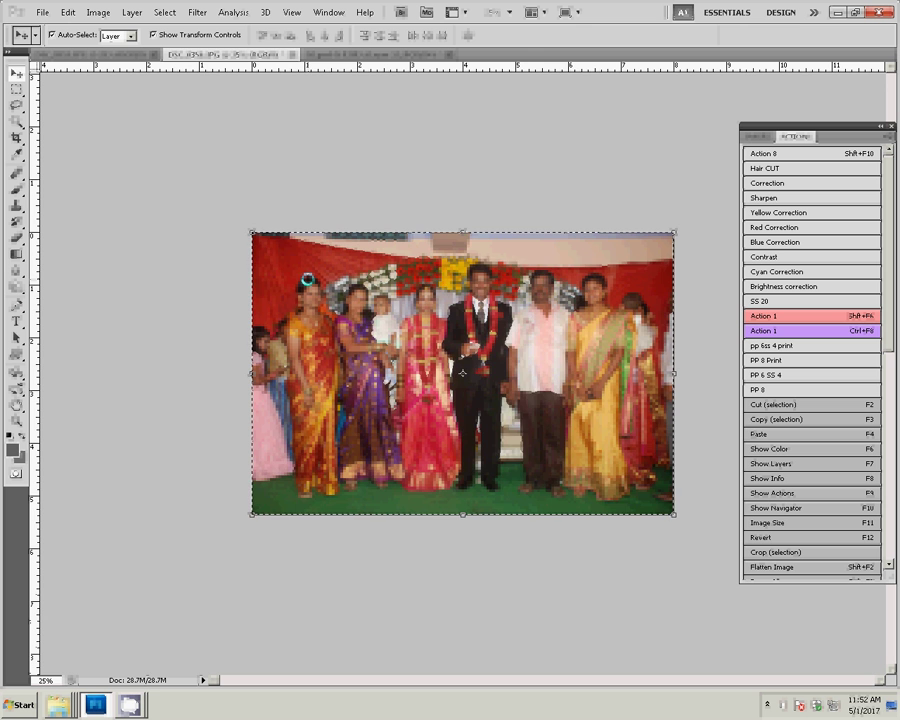
Copy the photo, close it unsaved, and place it in the upper slot right of centre.
{"action": "key", "text": "F2"}
{"action": "key", "text": "ctrl+w"}
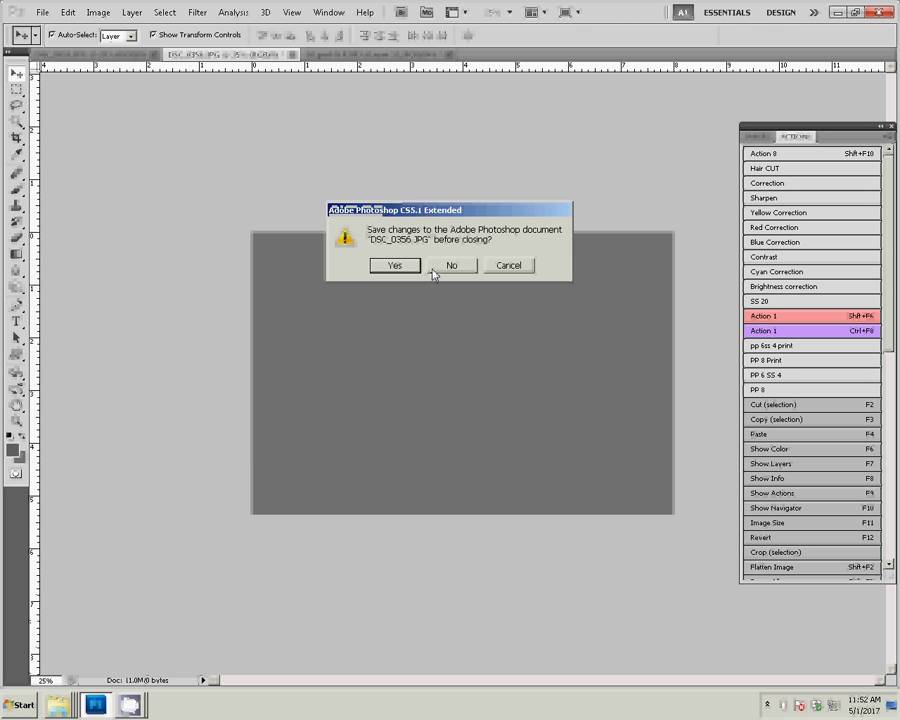
{"action": "left_click", "coordinate": [440, 266]}
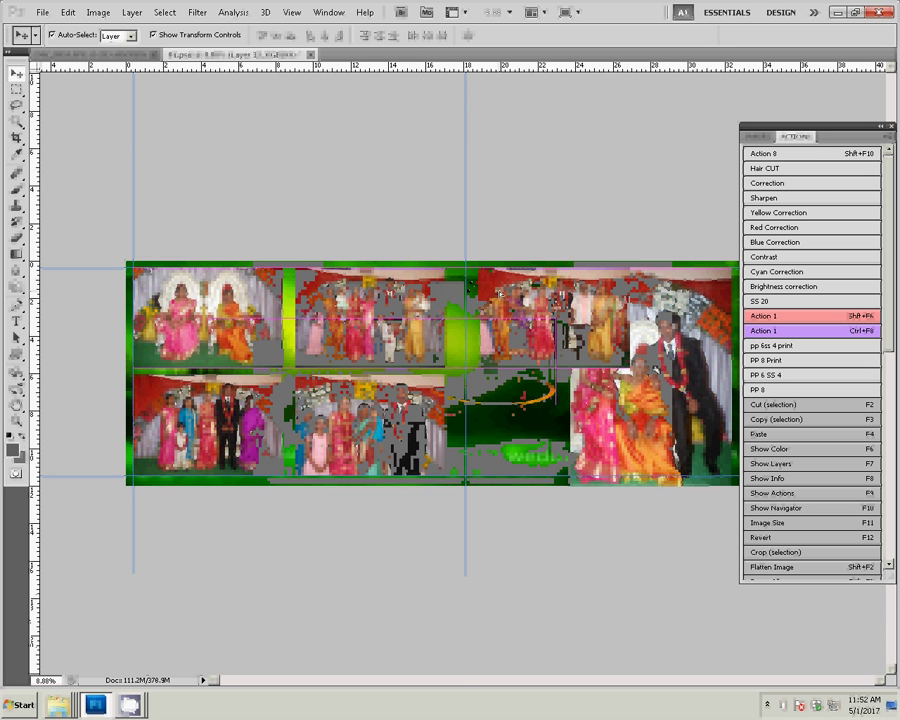
{"action": "left_click", "coordinate": [555, 317]}
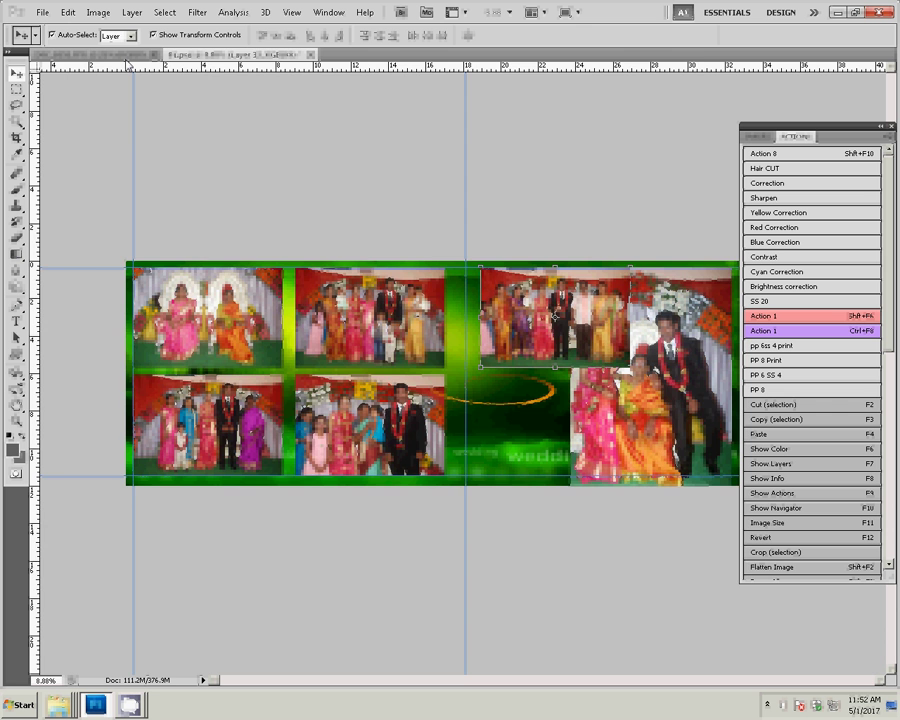
Resize the fourth group photo to 8 inches wide.
{"action": "key", "text": "ctrl+Tab"}
{"action": "key", "text": "F11"}
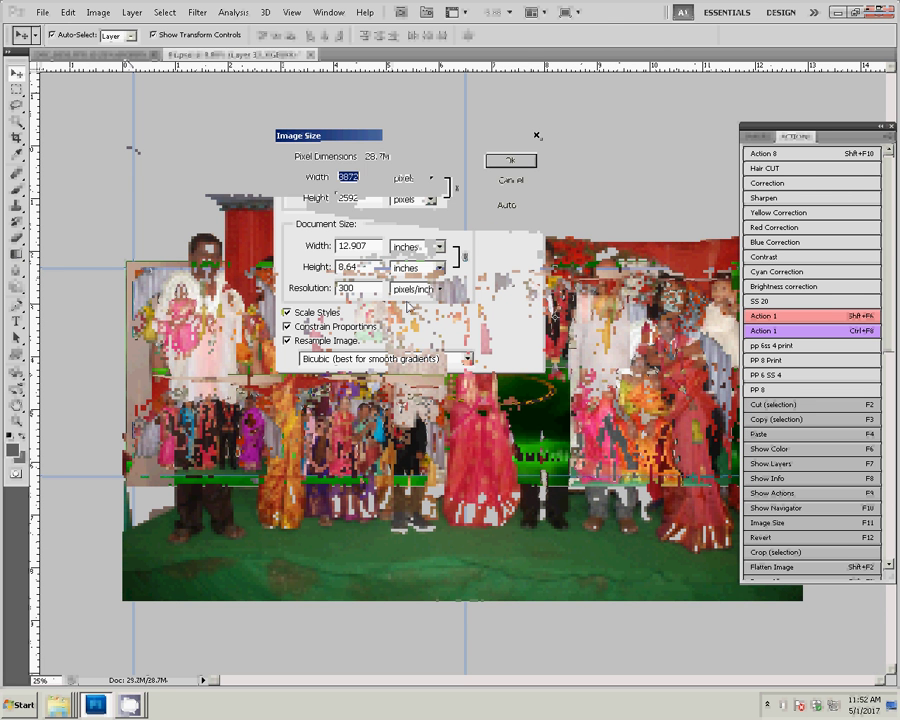
{"action": "key", "text": "Tab"}
{"action": "key", "text": "Tab"}
{"action": "type", "text": "8"}
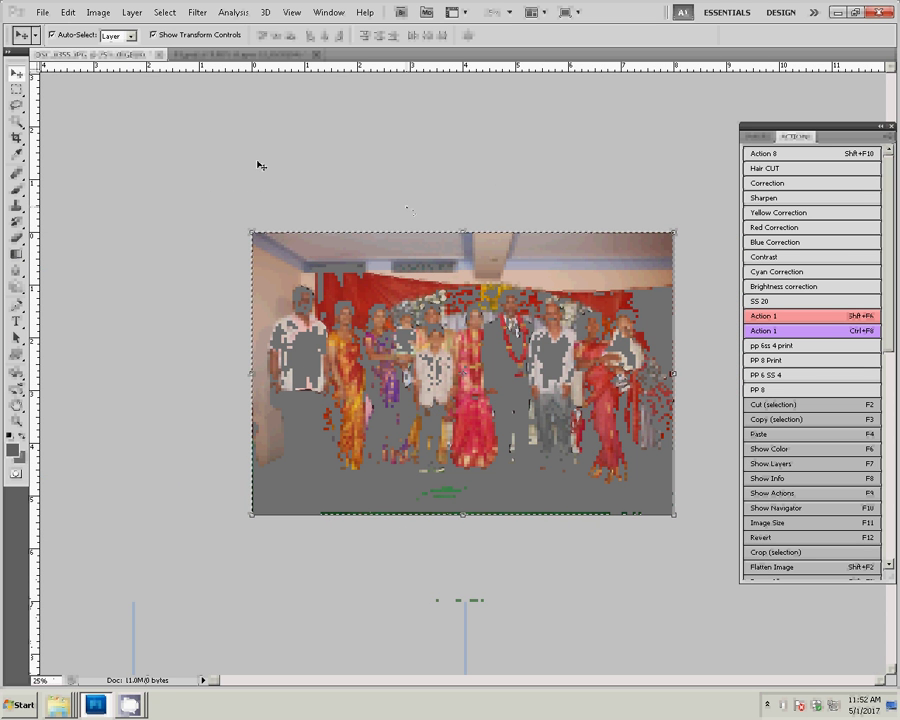
Close the photo unsaved and place it in the lower slot right of centre.
{"action": "left_click", "coordinate": [159, 54]}
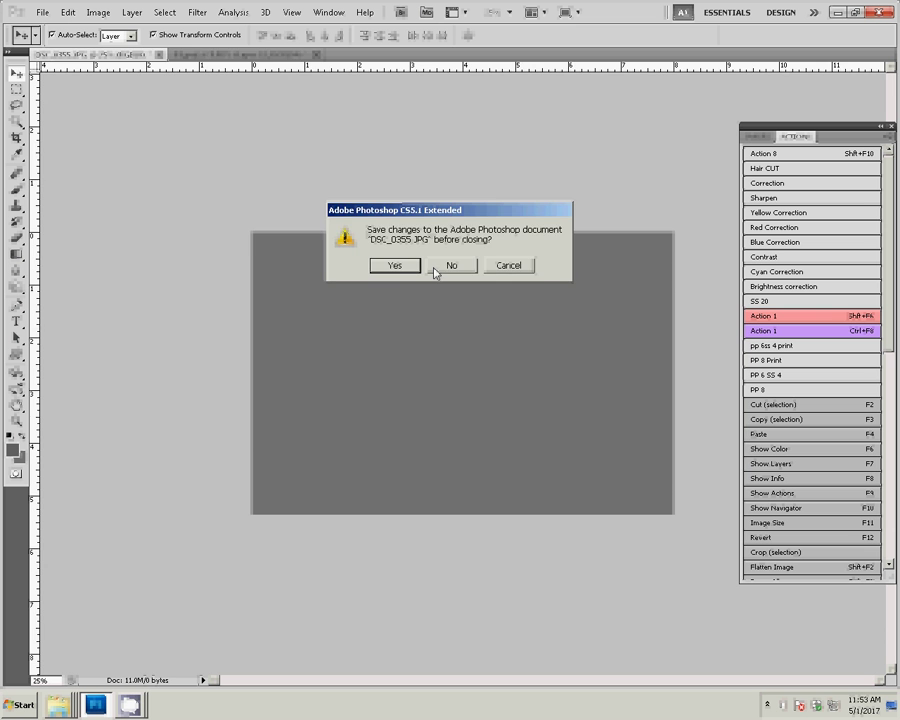
{"action": "left_click", "coordinate": [435, 270]}
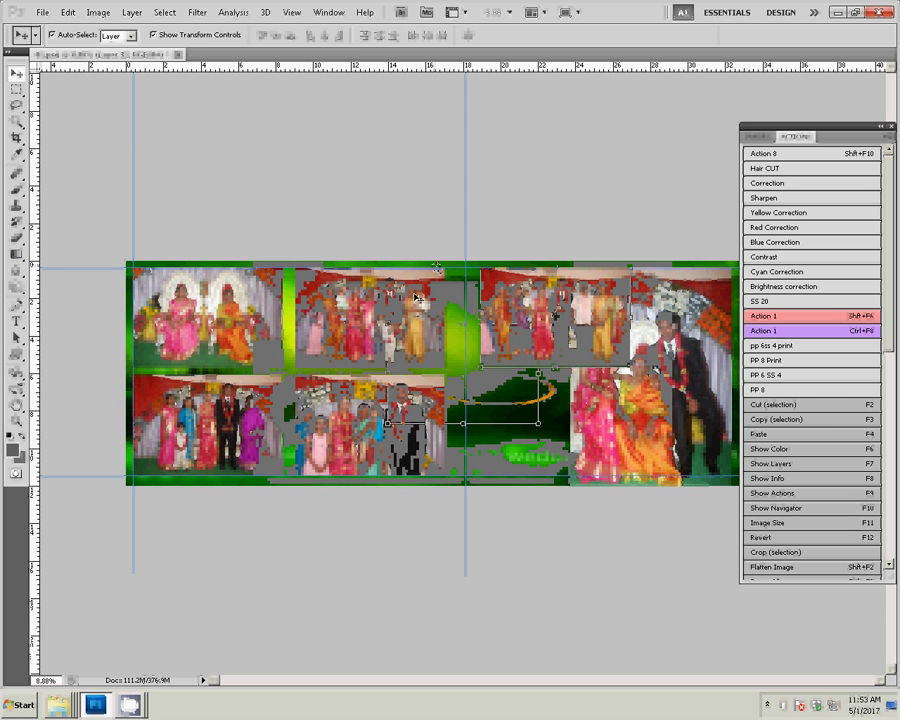
{"action": "left_click_drag", "start_coordinate": [415, 297], "coordinate": [523, 383]}
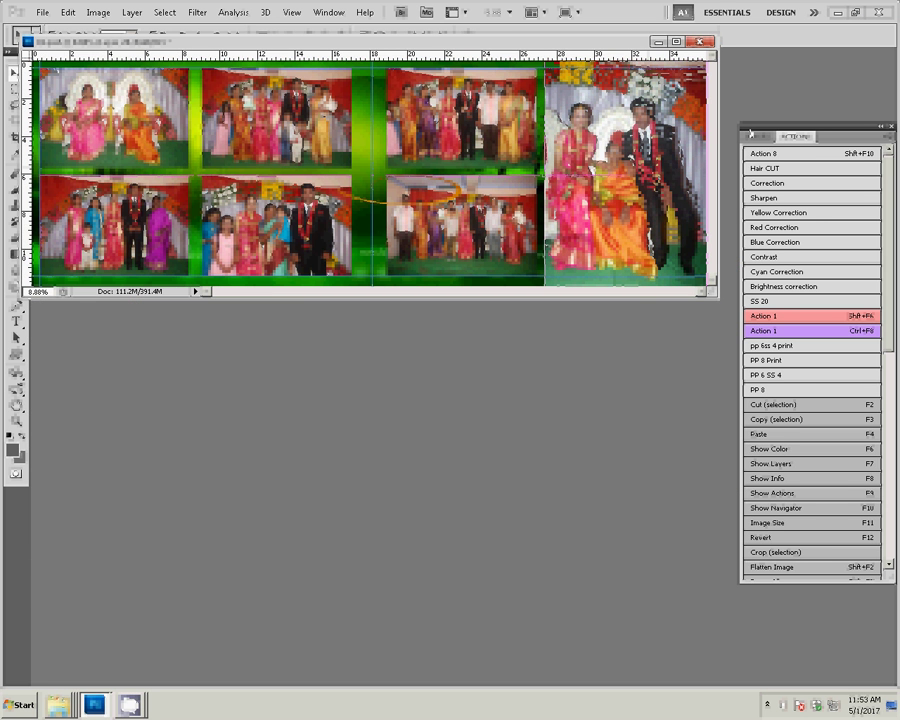
Show the Layers panel and select Layer 28.
{"action": "key", "text": "F7"}
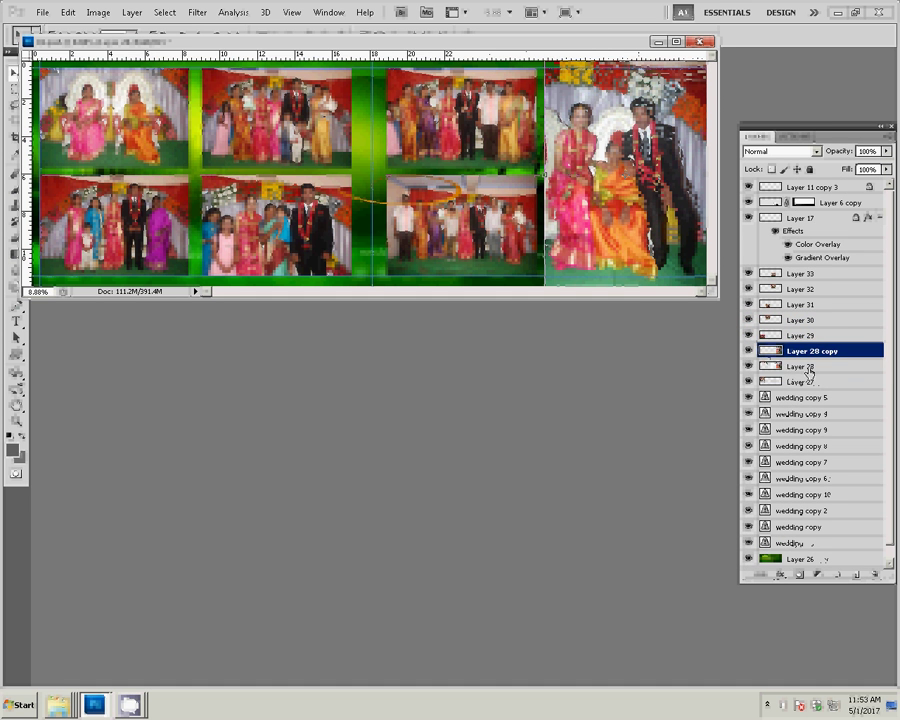
{"action": "left_click", "coordinate": [810, 368]}
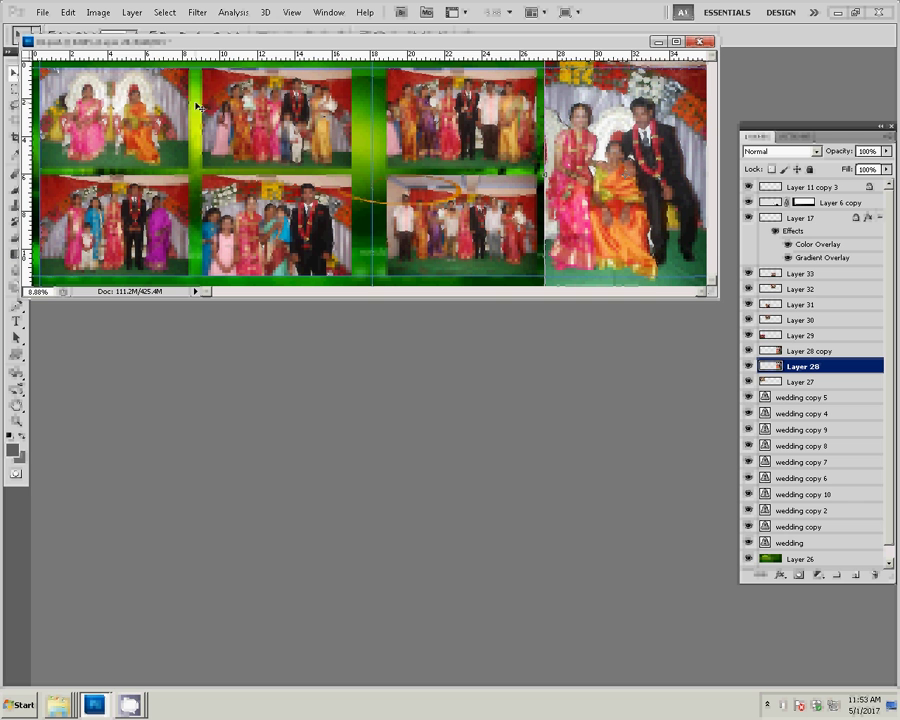
Open the portrait 6-4x6=1 from the 01-5-2017 folder, then switch back to the album document.
{"action": "double_click", "coordinate": [388, 469]}
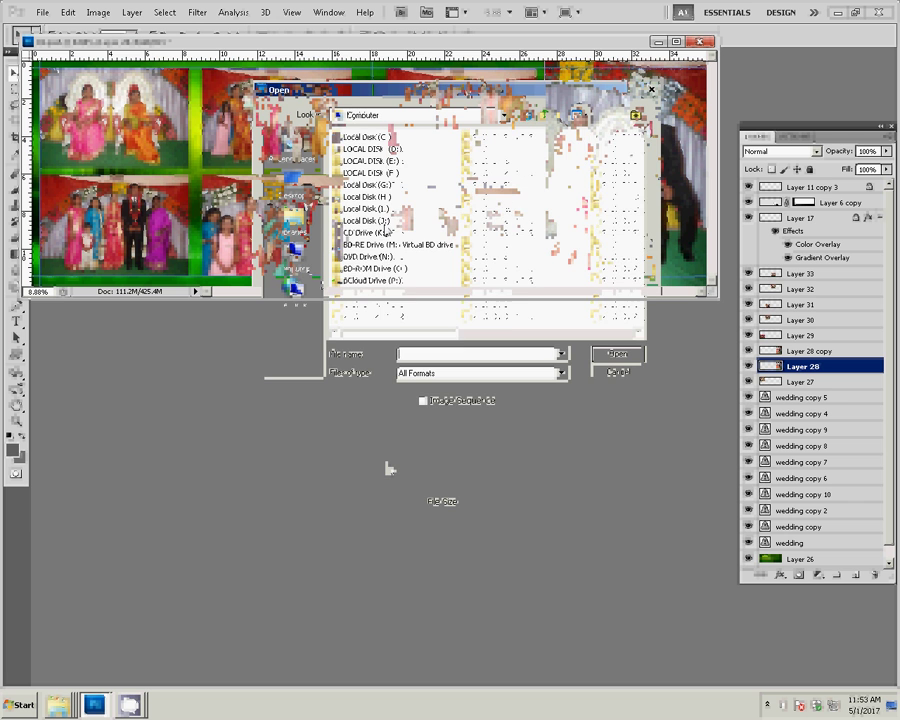
{"action": "key", "text": "Return"}
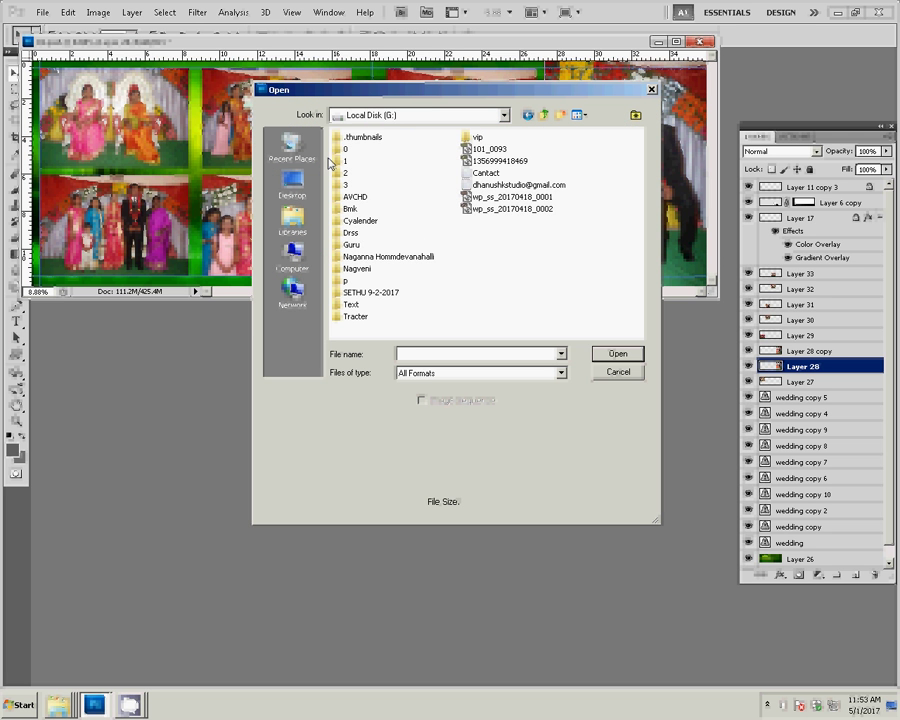
{"action": "left_click", "coordinate": [345, 149]}
{"action": "left_click", "coordinate": [617, 356]}
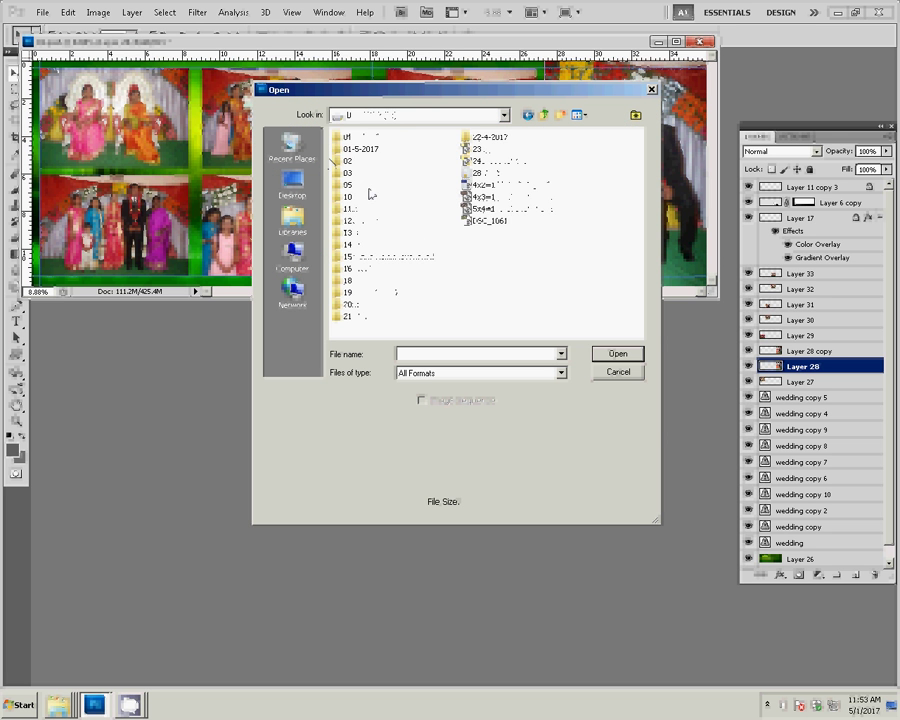
{"action": "left_click", "coordinate": [360, 149]}
{"action": "left_click", "coordinate": [617, 353]}
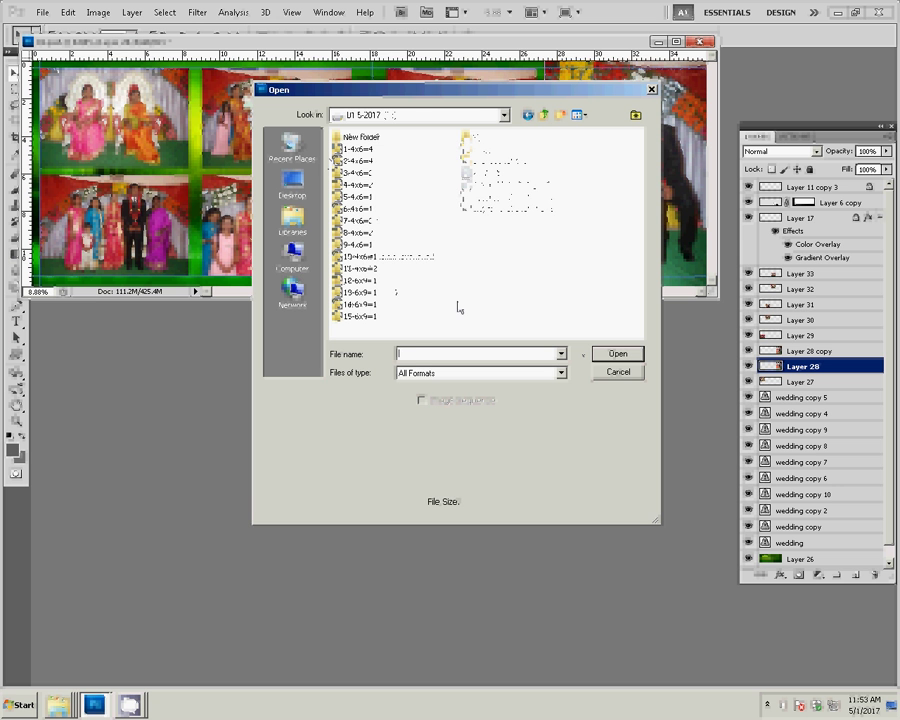
{"action": "left_click", "coordinate": [369, 209]}
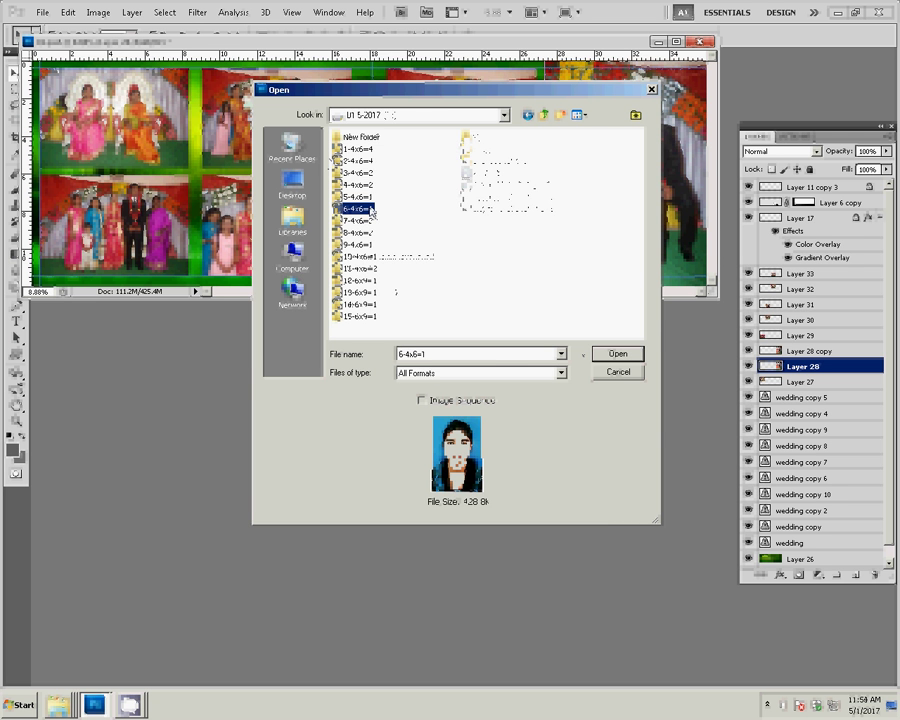
{"action": "left_click", "coordinate": [615, 354]}
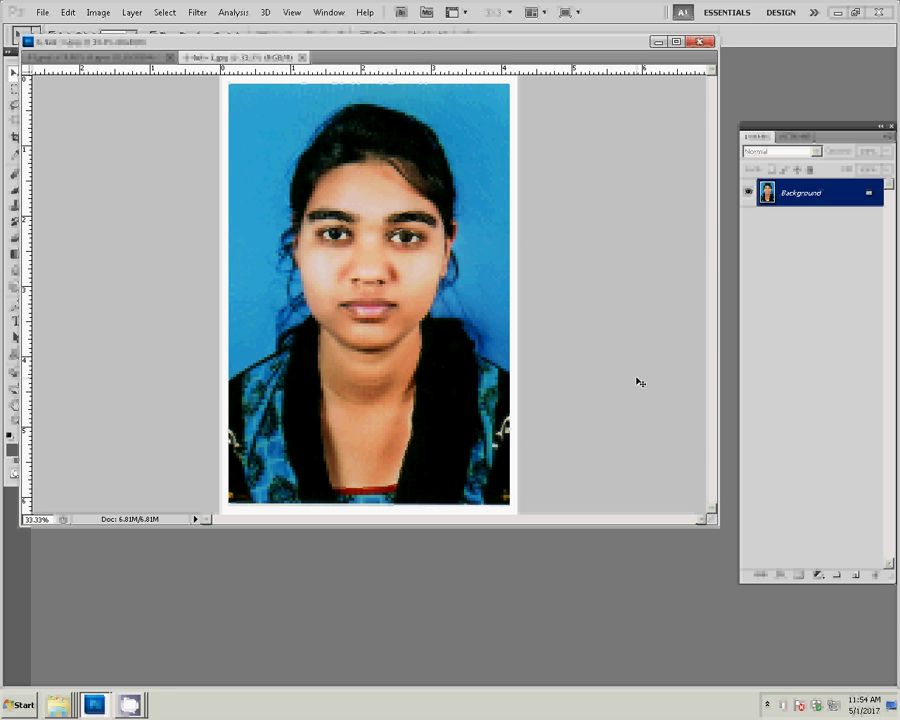
{"action": "key", "text": "ctrl+Tab"}
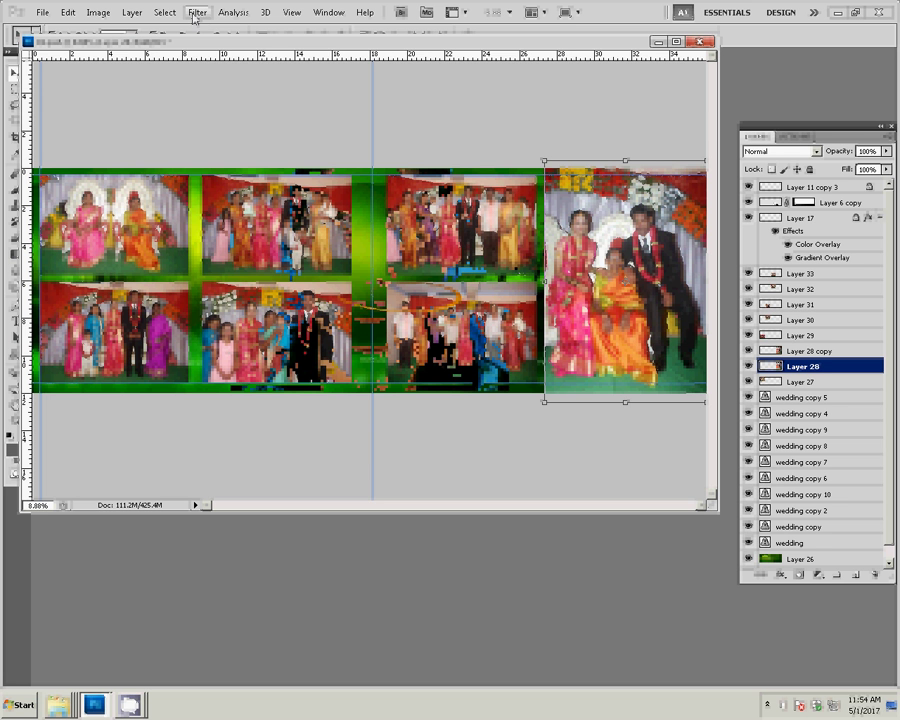
Apply a Box Blur with a 195-pixel radius to Layer 28.
{"action": "left_click", "coordinate": [197, 12]}
{"action": "mouse_move", "coordinate": [203, 130]}
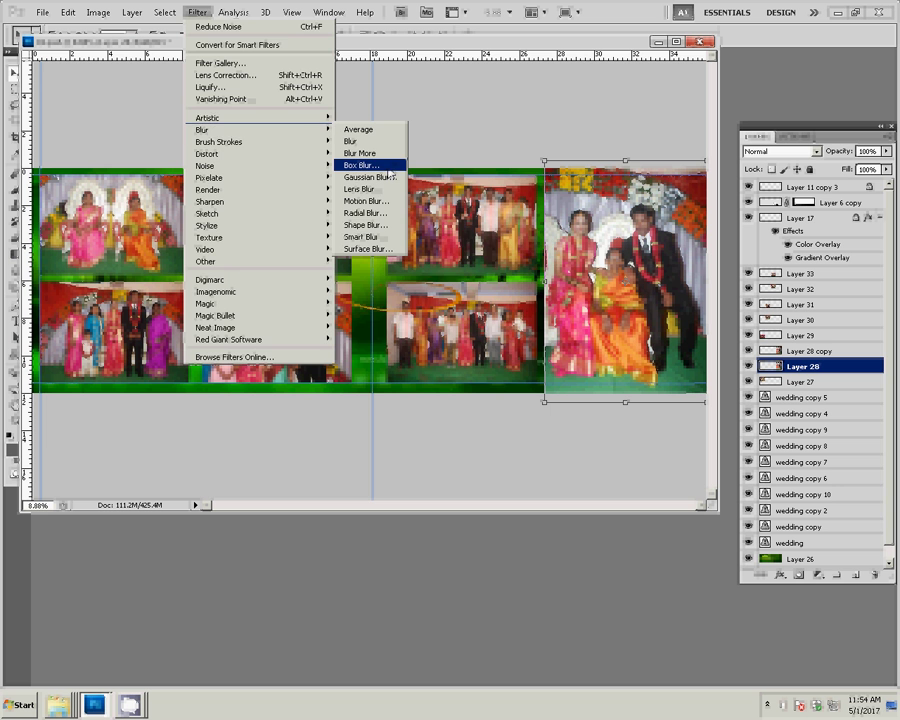
{"action": "left_click", "coordinate": [386, 168]}
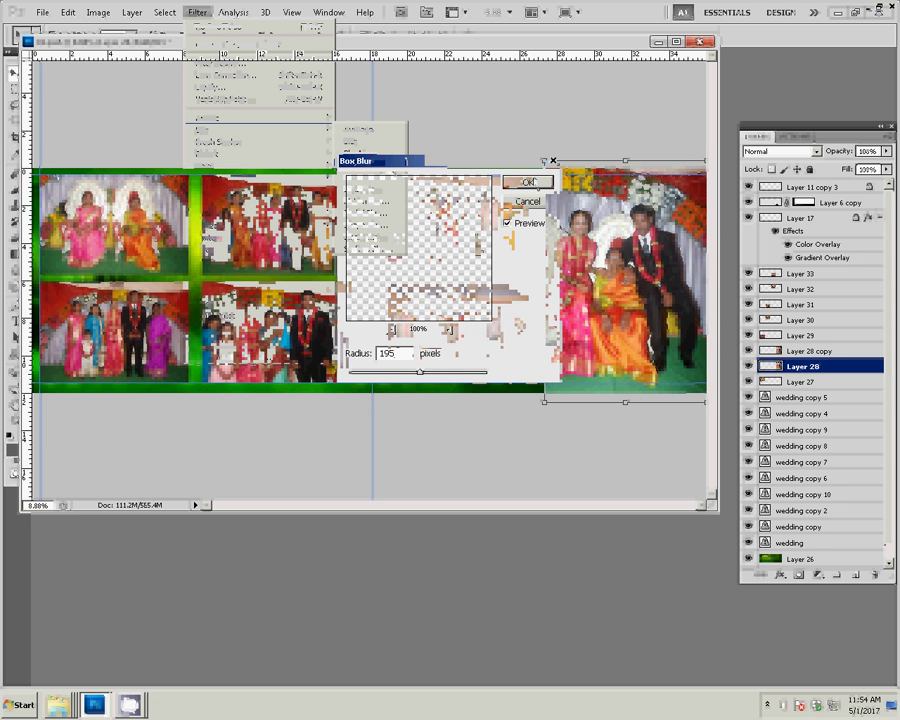
{"action": "left_click", "coordinate": [527, 181]}
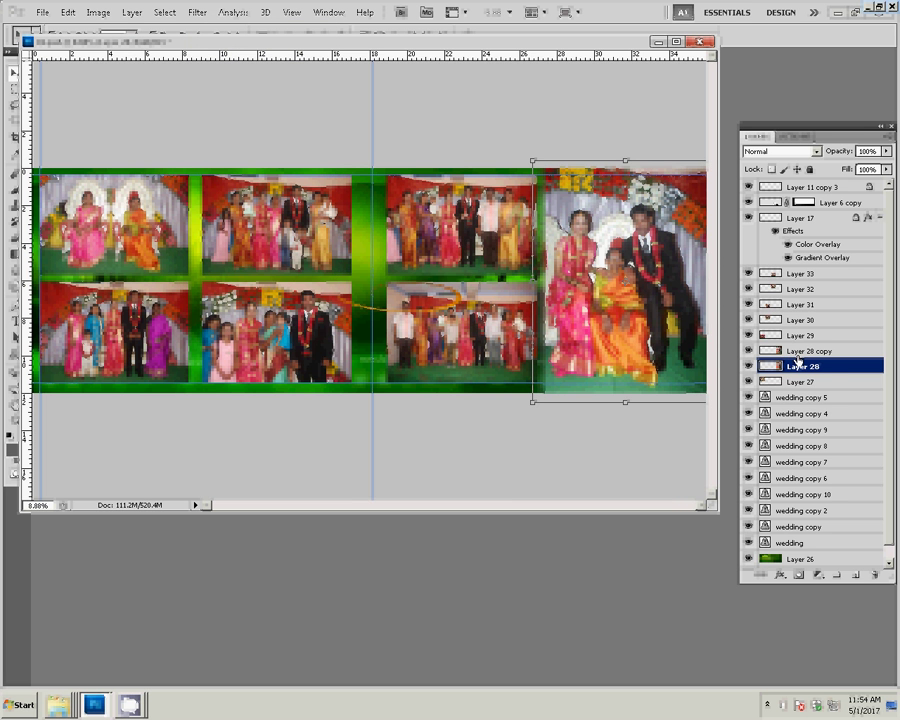
On Layer 28 copy, set up the Eraser with 33% hardness.
{"action": "left_click", "coordinate": [797, 354]}
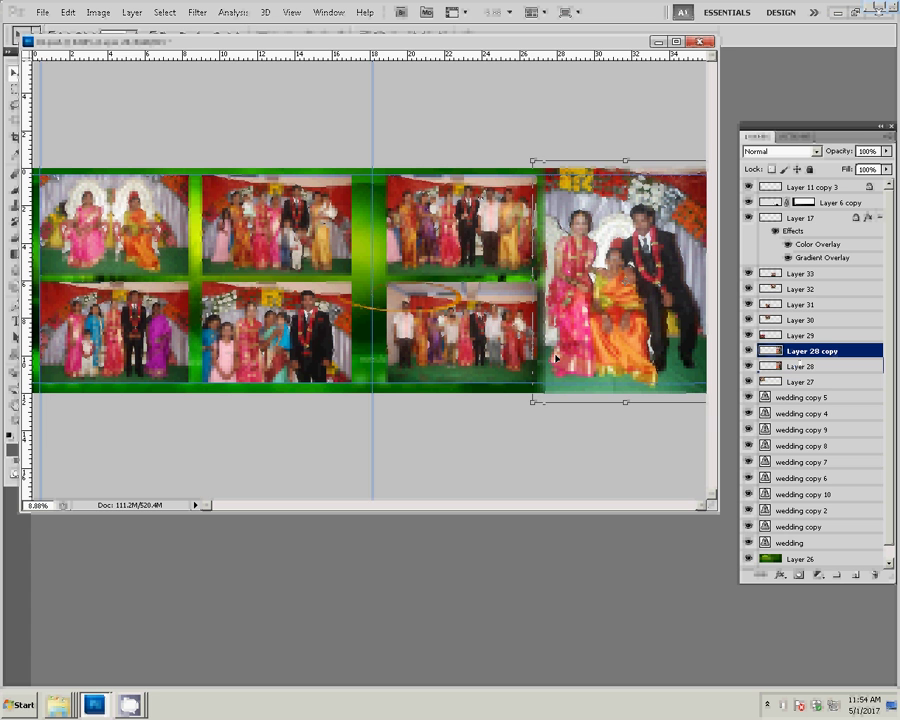
{"action": "key", "text": "e"}
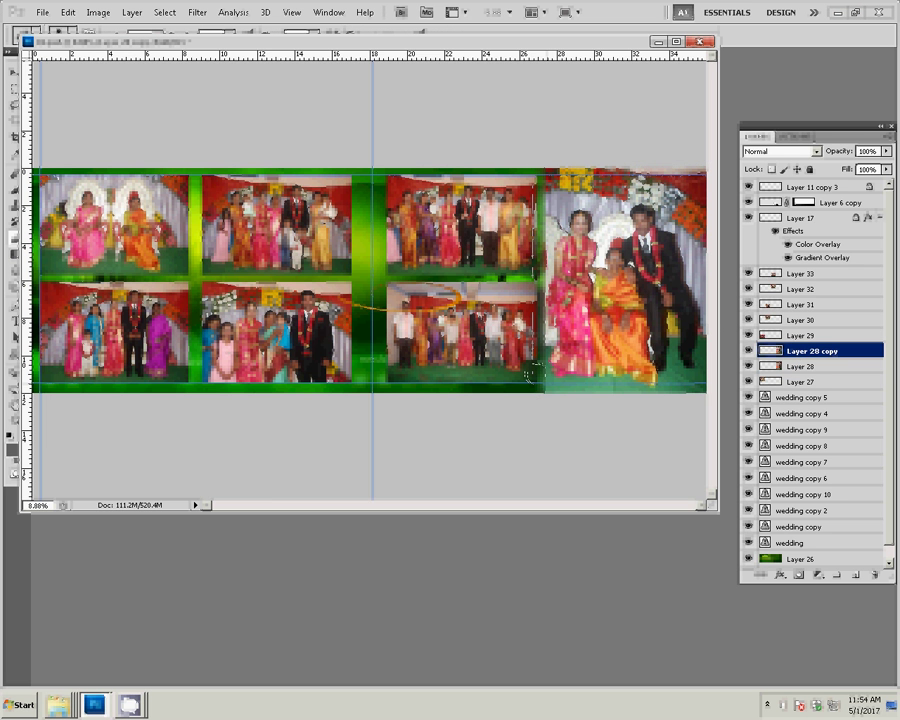
{"action": "right_click", "coordinate": [470, 308]}
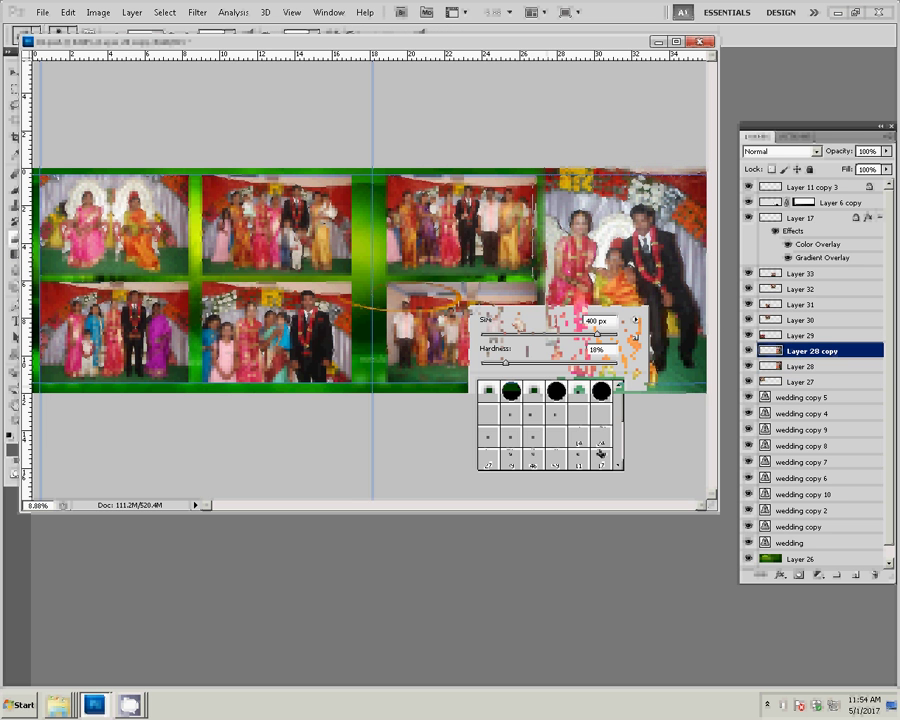
{"action": "left_click", "coordinate": [597, 349]}
{"action": "type", "text": "33"}
{"action": "key", "text": "Return"}
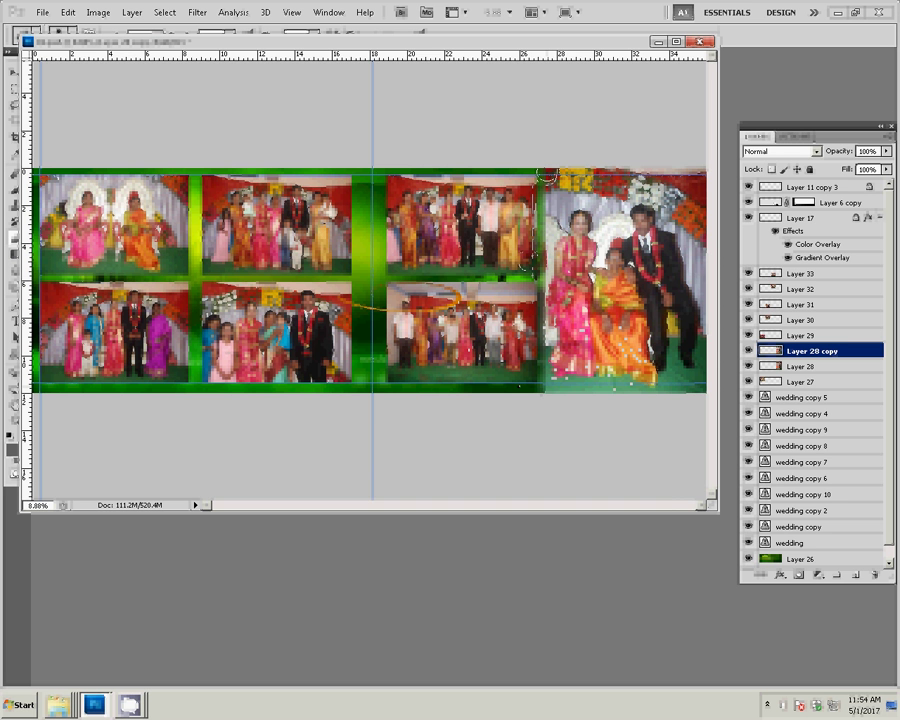
Erase along the couple photo's left edge to blend it into the green, then select Layer 27.
{"action": "left_click_drag", "start_coordinate": [546, 176], "coordinate": [537, 268]}
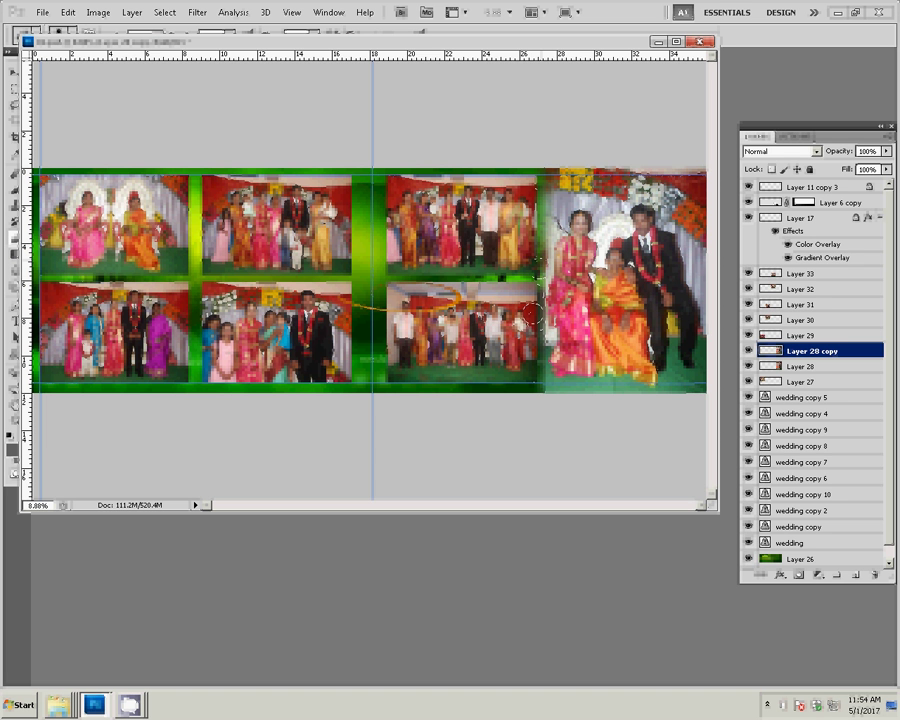
{"action": "left_click_drag", "start_coordinate": [538, 183], "coordinate": [541, 345]}
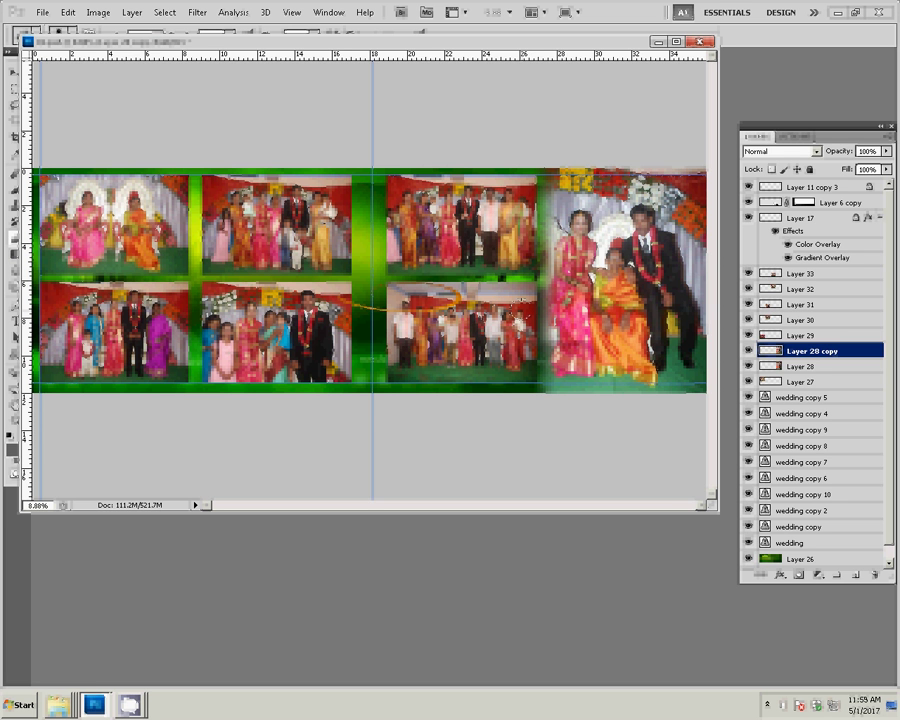
{"action": "key", "text": "v"}
{"action": "key", "text": "alt+bracketleft"}
{"action": "key", "text": "alt+bracketleft"}
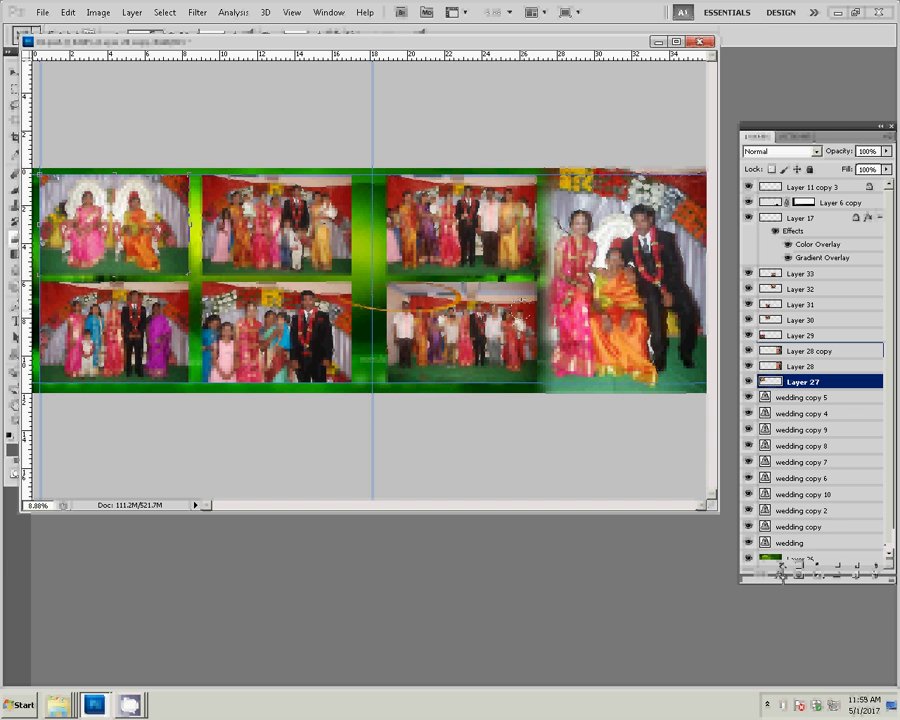
Add a gradient-filled Stroke effect to Layer 27, starting from the red-to-green preset.
{"action": "left_click", "coordinate": [781, 577]}
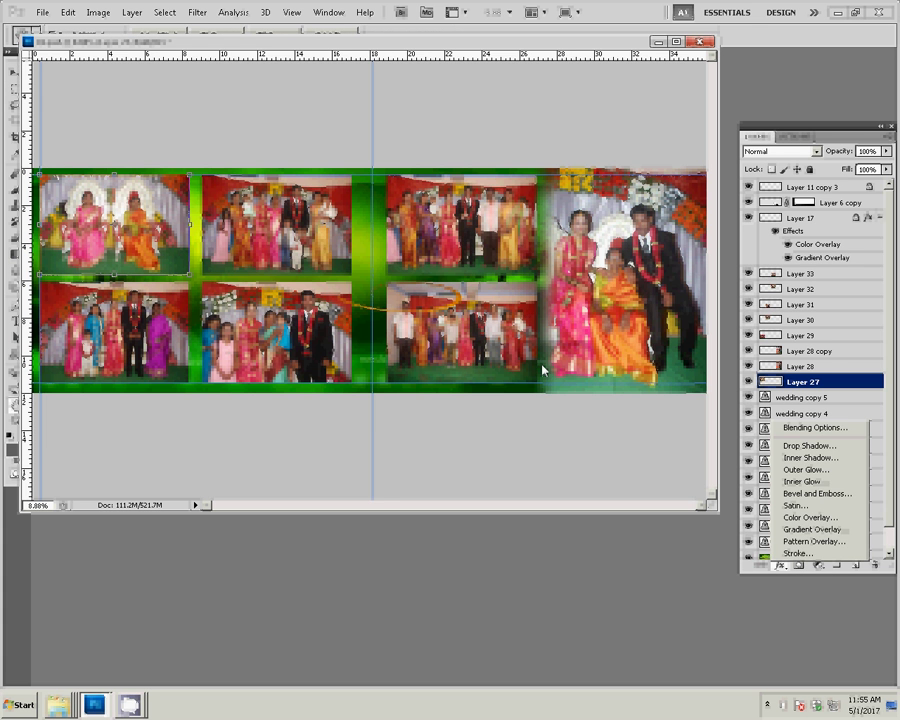
{"action": "left_click", "coordinate": [797, 553]}
{"action": "left_click", "coordinate": [466, 311]}
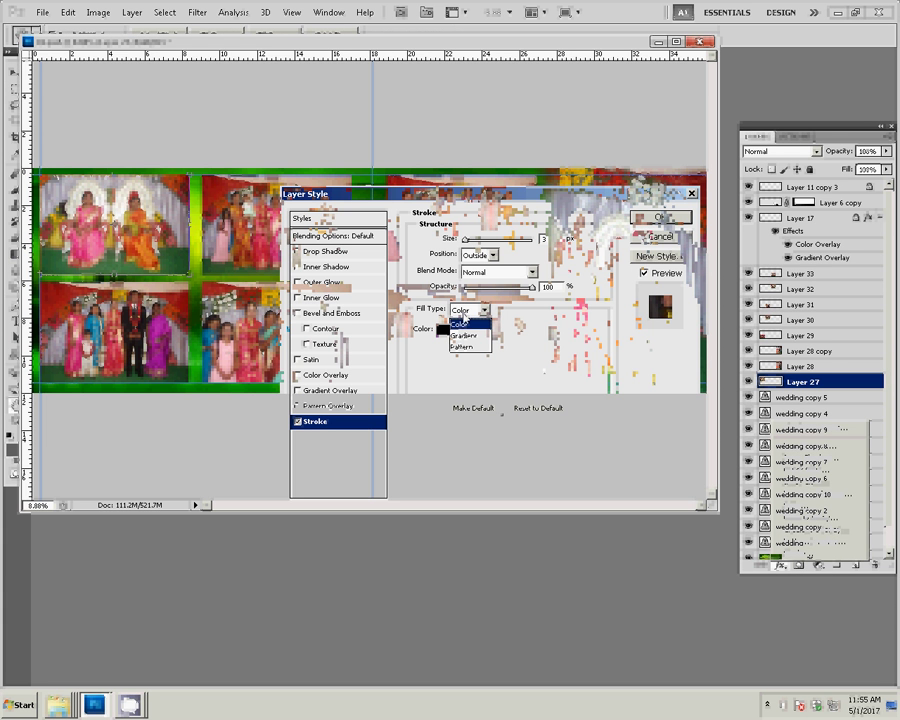
{"action": "left_click", "coordinate": [466, 336]}
{"action": "left_click", "coordinate": [469, 331]}
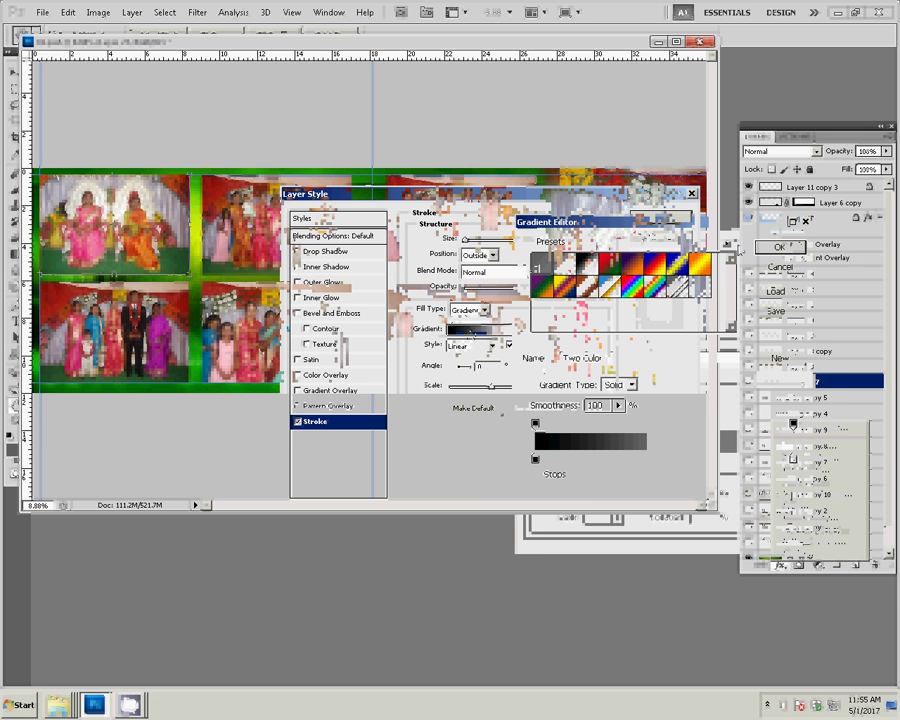
{"action": "left_click", "coordinate": [724, 241]}
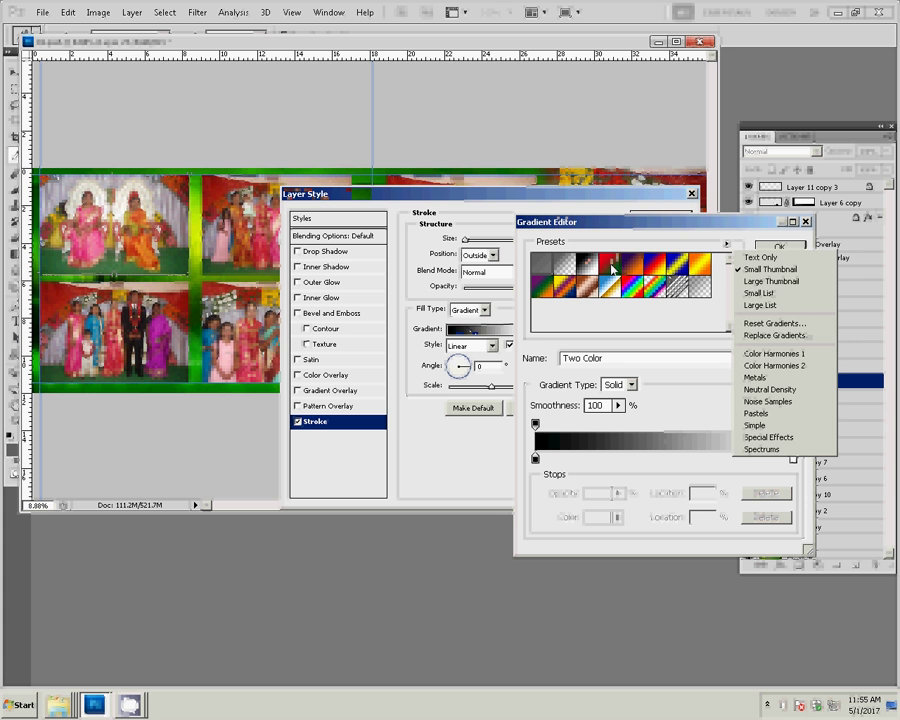
{"action": "left_click", "coordinate": [610, 267]}
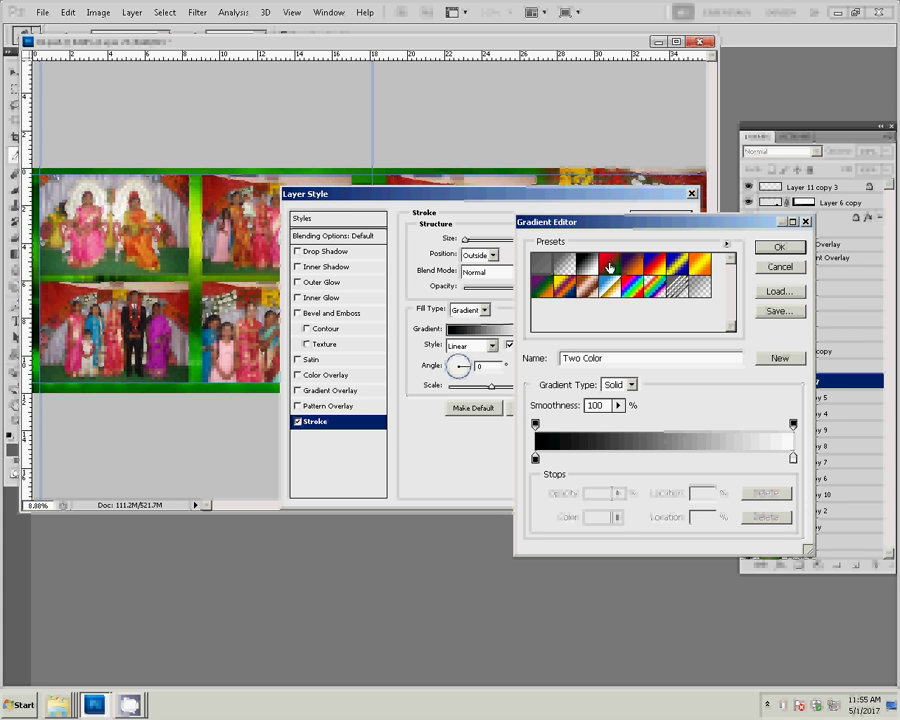
{"action": "left_click", "coordinate": [610, 267]}
Set the gradient's right stop to magenta f1069b and begin saving the custom gradient.
{"action": "left_click", "coordinate": [793, 458]}
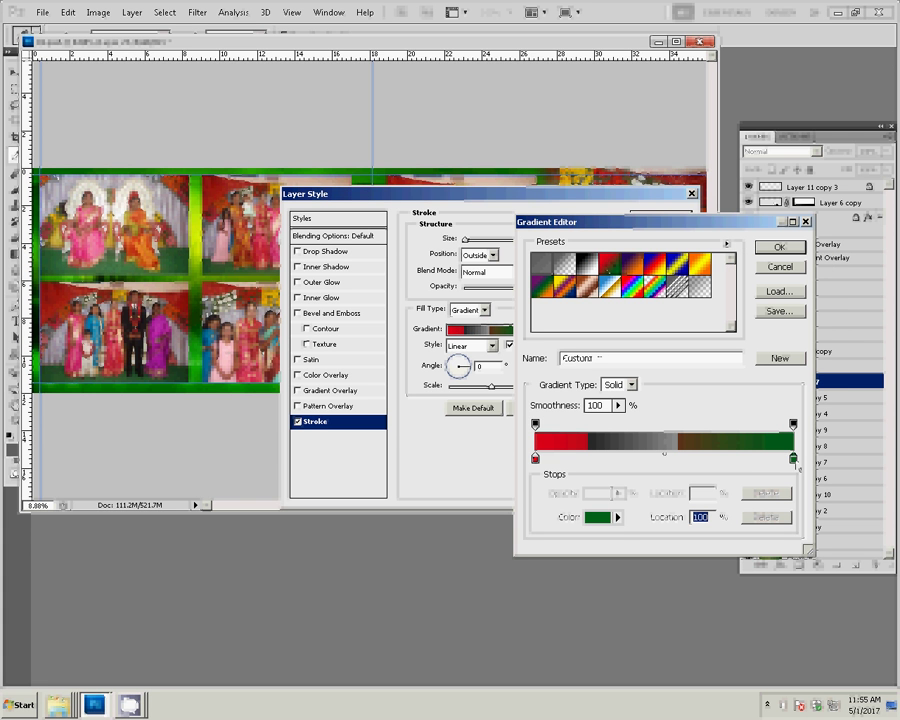
{"action": "left_click", "coordinate": [604, 521]}
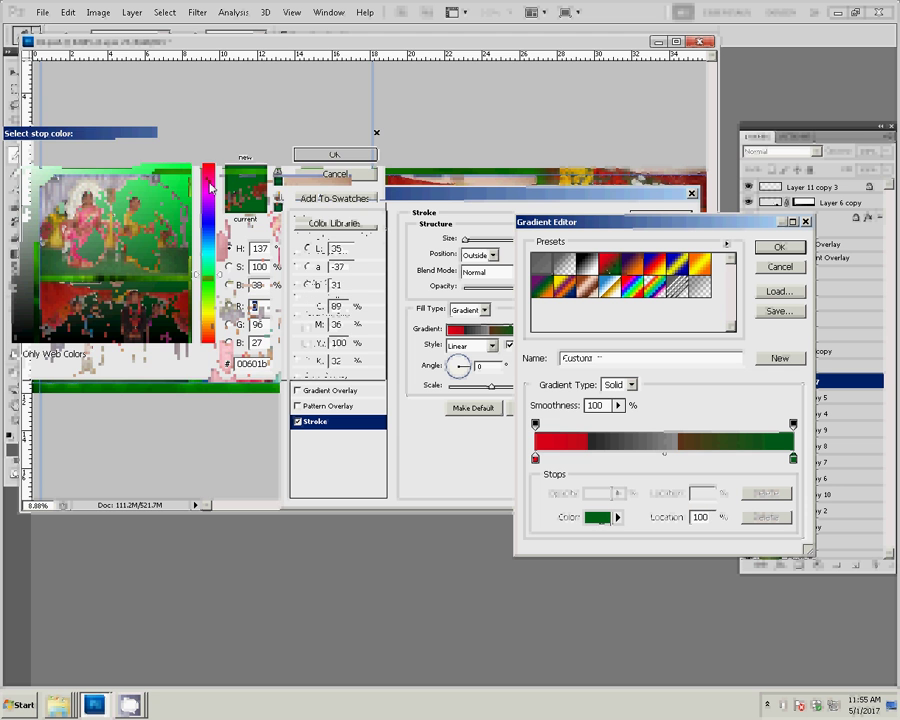
{"action": "left_click", "coordinate": [211, 187]}
{"action": "left_click", "coordinate": [187, 173]}
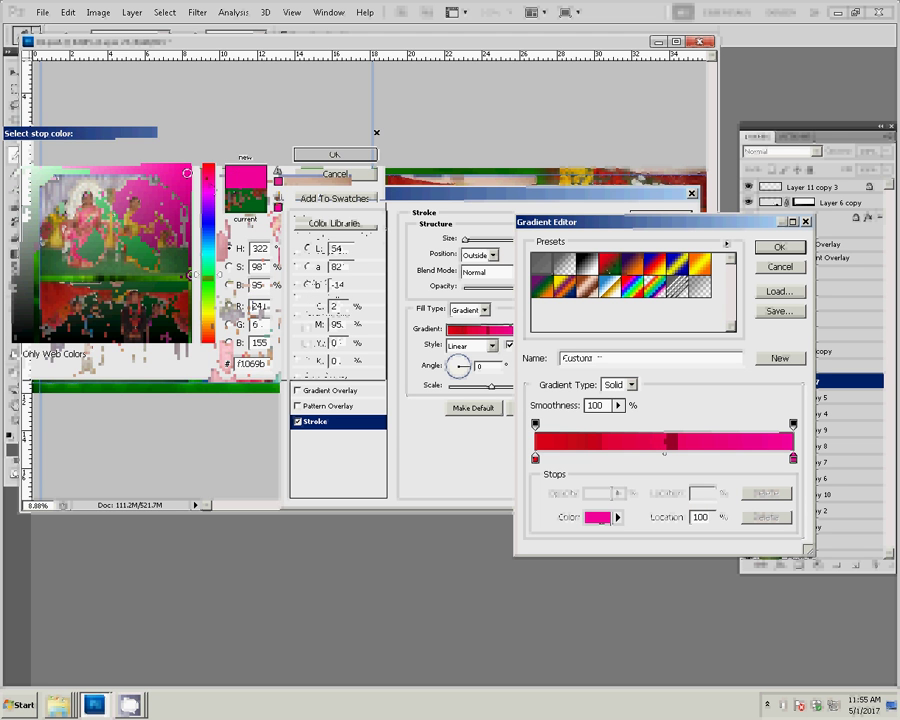
{"action": "left_click", "coordinate": [322, 154]}
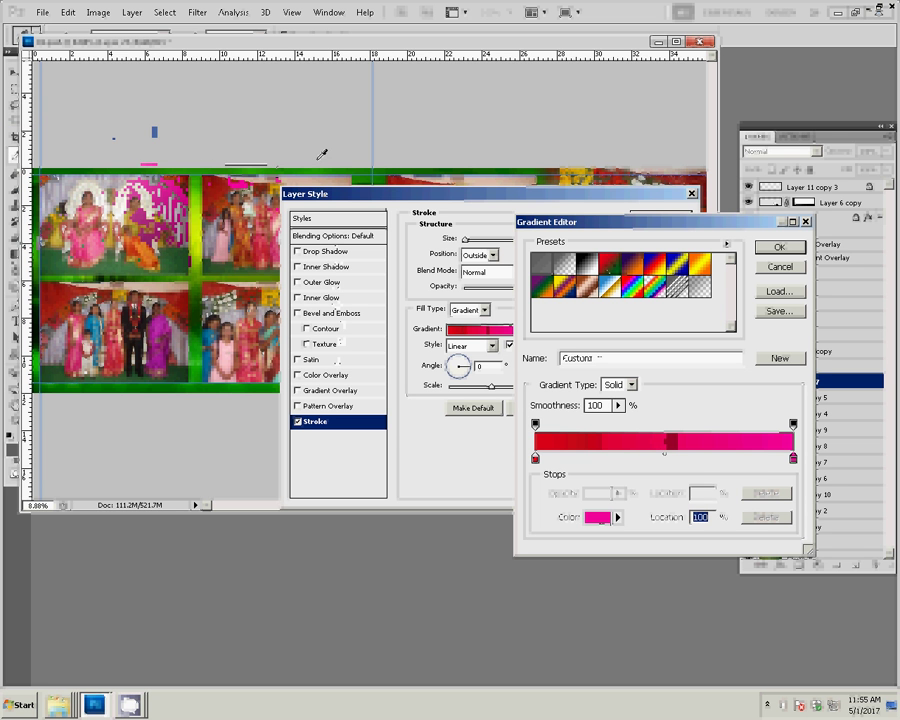
{"action": "left_click", "coordinate": [791, 253]}
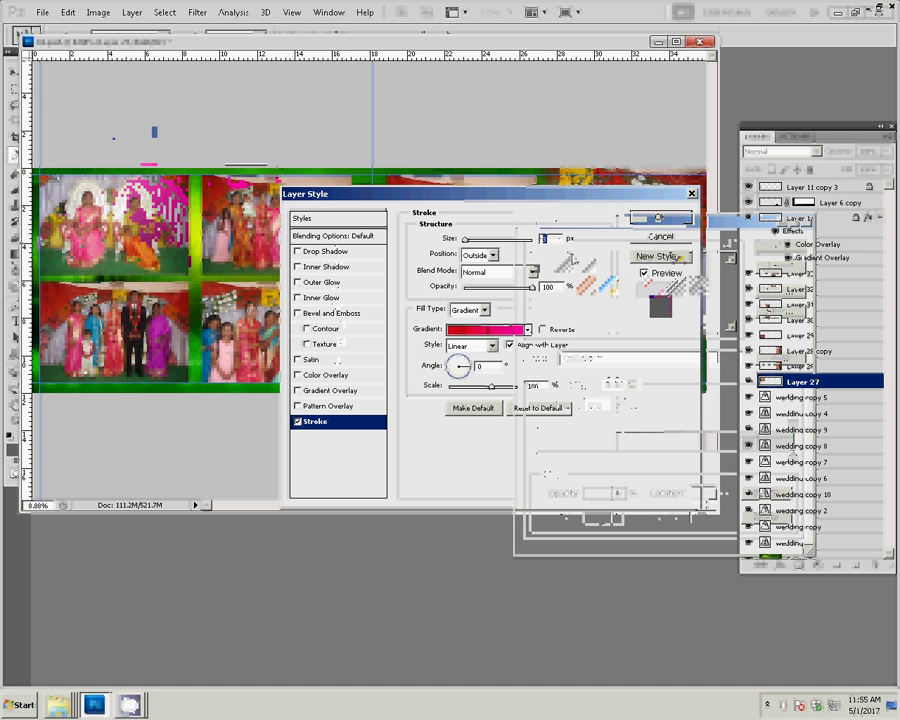
{"action": "left_click", "coordinate": [485, 330]}
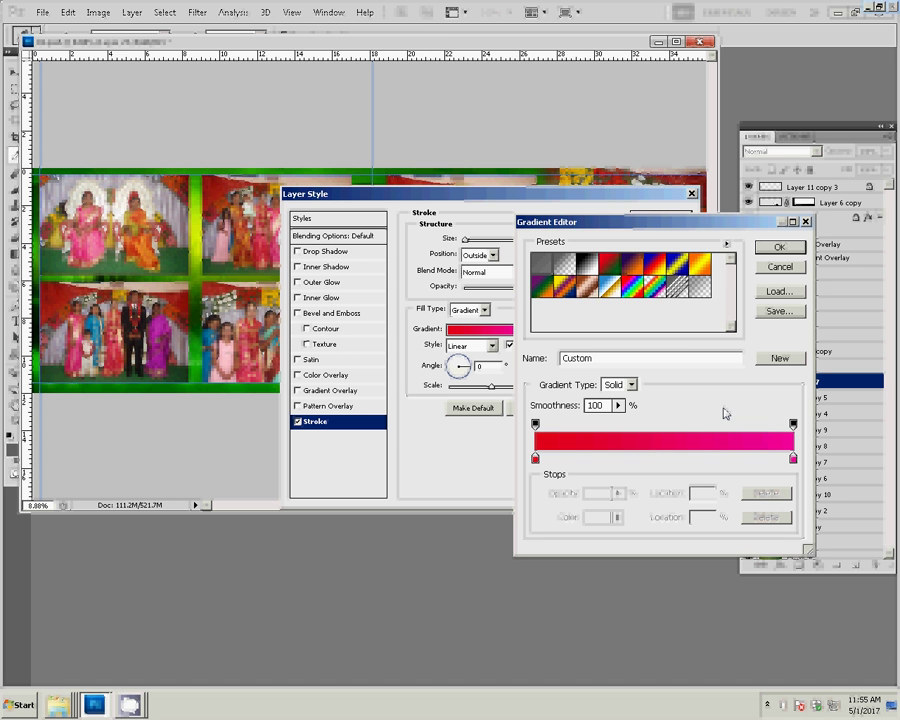
{"action": "left_click", "coordinate": [780, 311]}
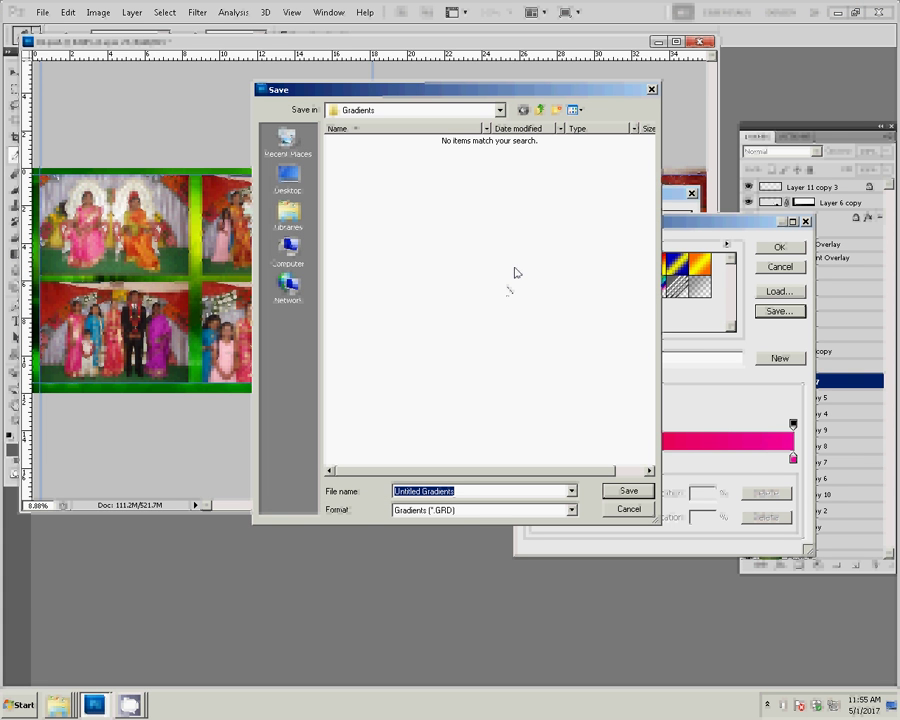
Save the custom gradient presets to a .GRD file named 'a'.
{"action": "type", "text": "a"}
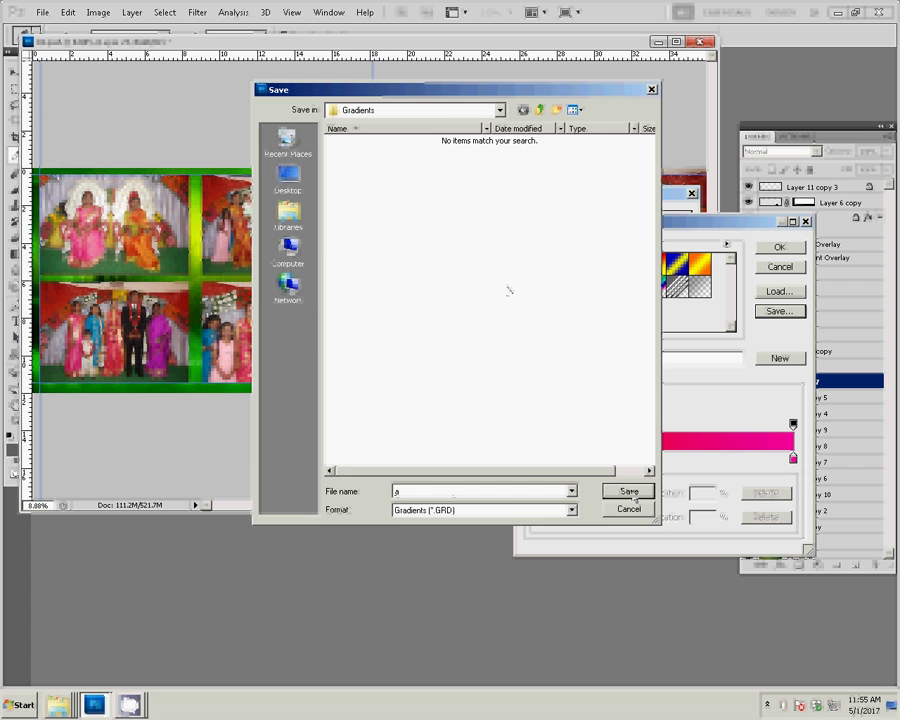
{"action": "left_click", "coordinate": [629, 492]}
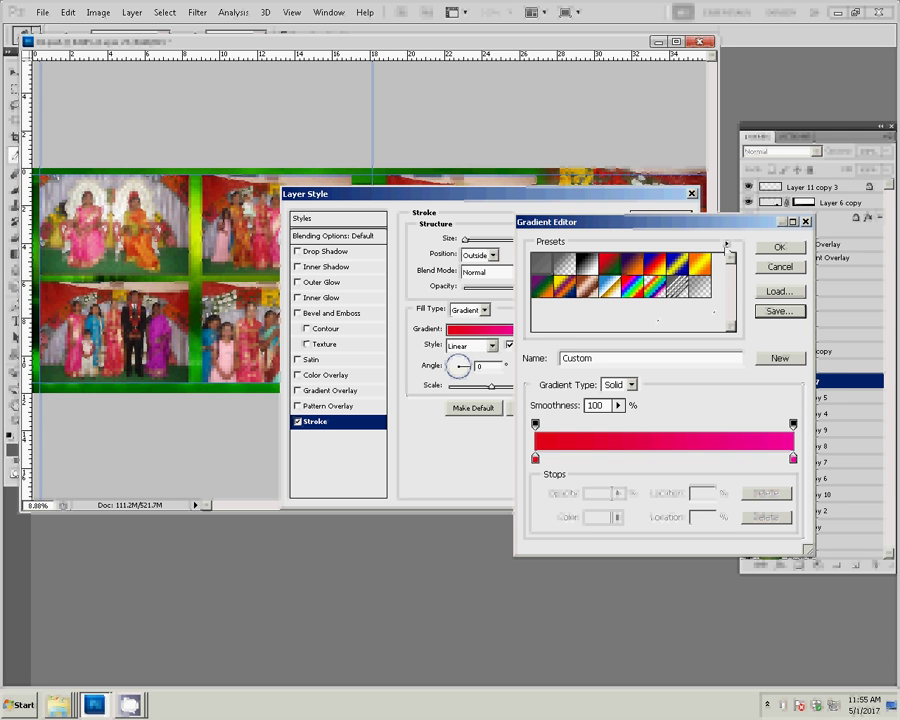
{"action": "left_click", "coordinate": [727, 244]}
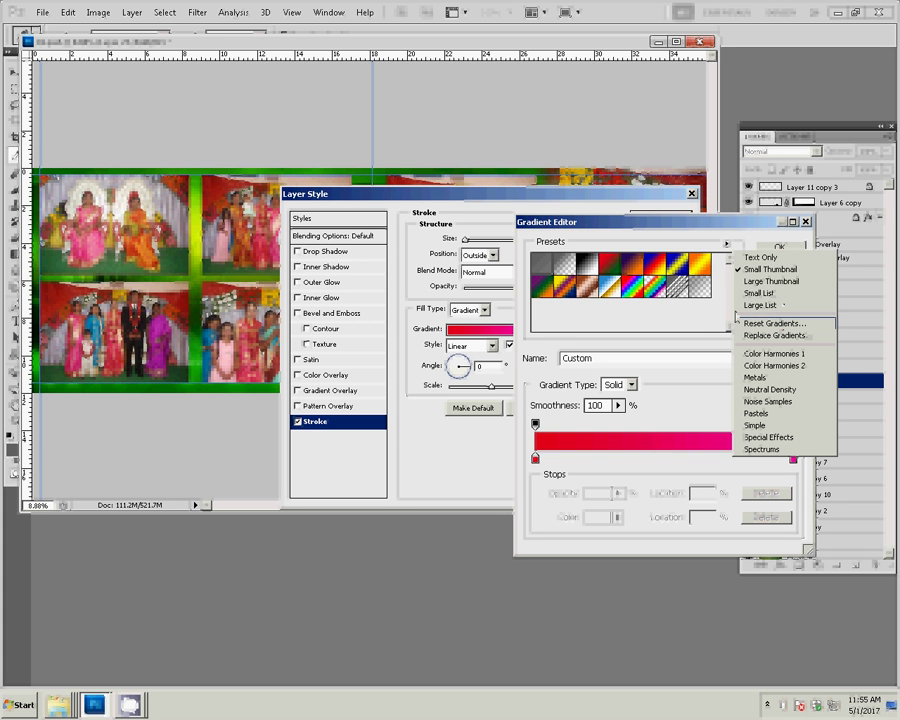
{"action": "left_click", "coordinate": [689, 318]}
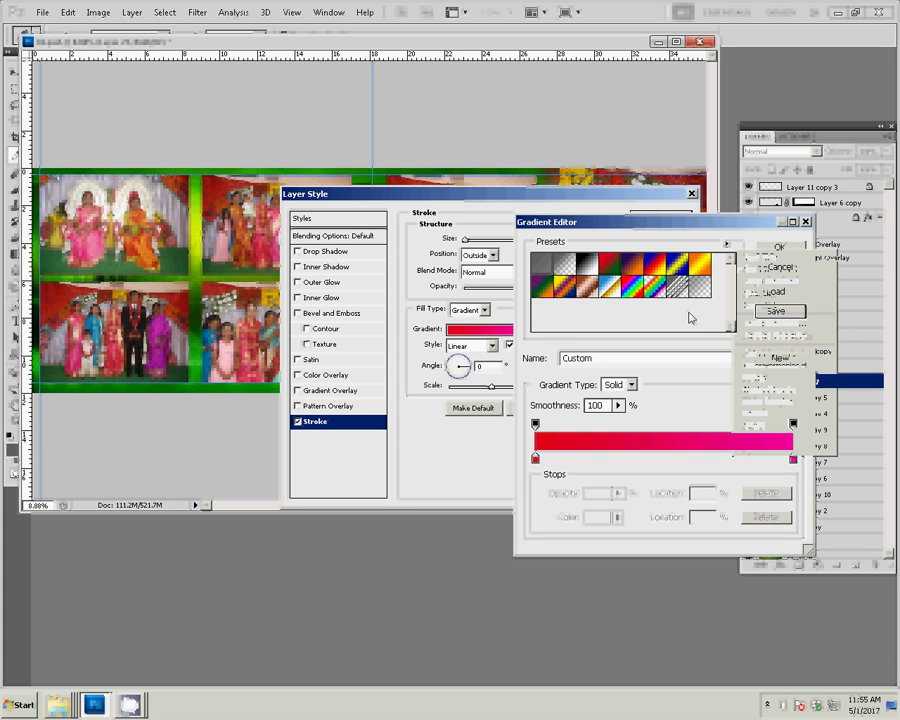
Accept the pink-red gradient and apply the stroke at 22 px size.
{"action": "left_click", "coordinate": [779, 247]}
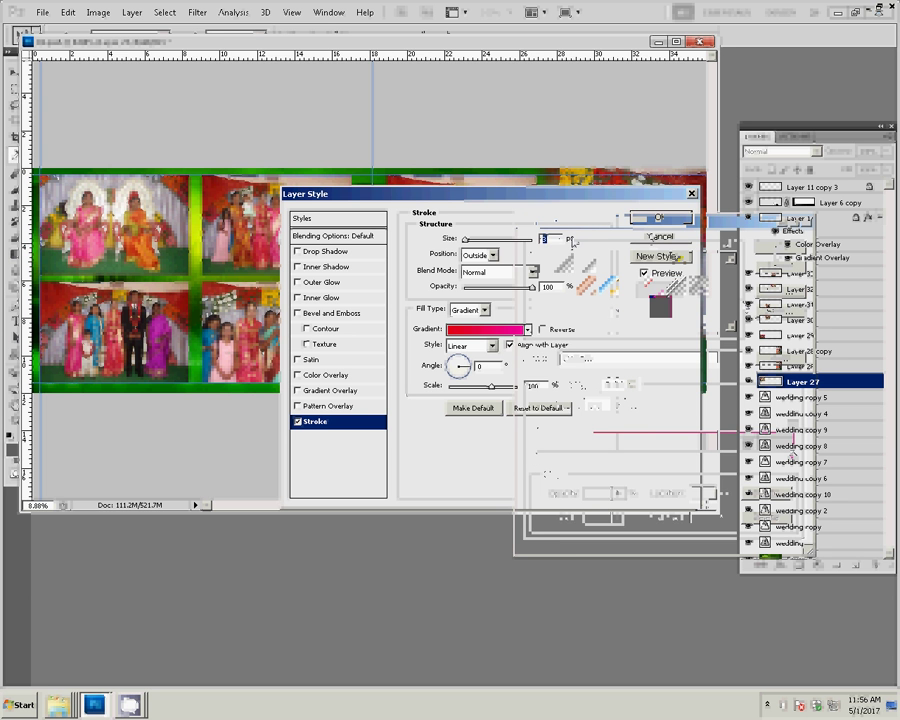
{"action": "type", "text": "22"}
{"action": "left_click", "coordinate": [655, 217]}
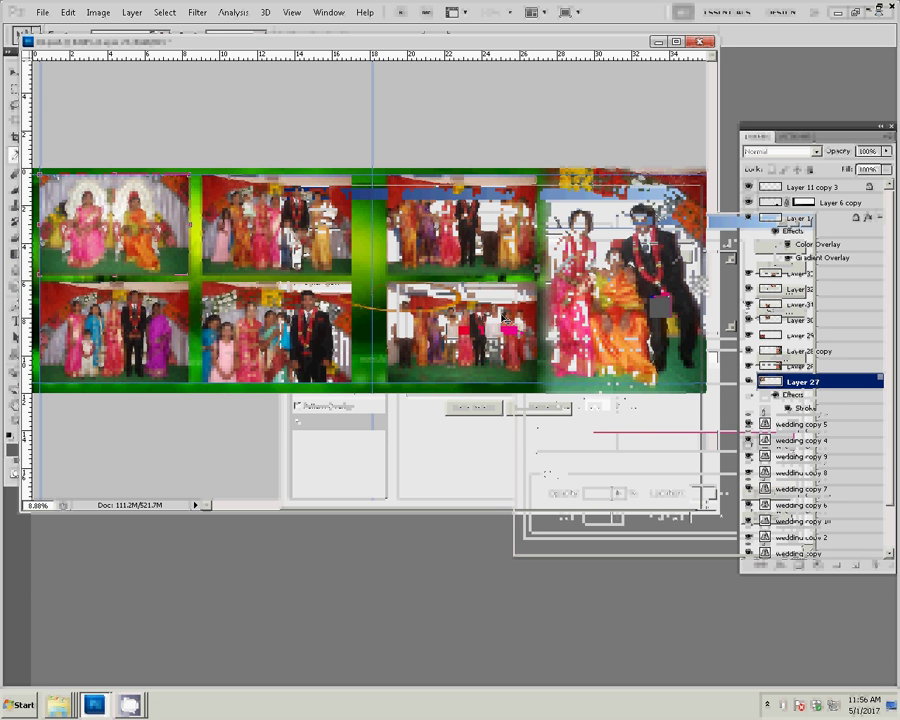
Copy Layer 27's stroke style and paste it onto Layers 29 and 30.
{"action": "right_click", "coordinate": [838, 387]}
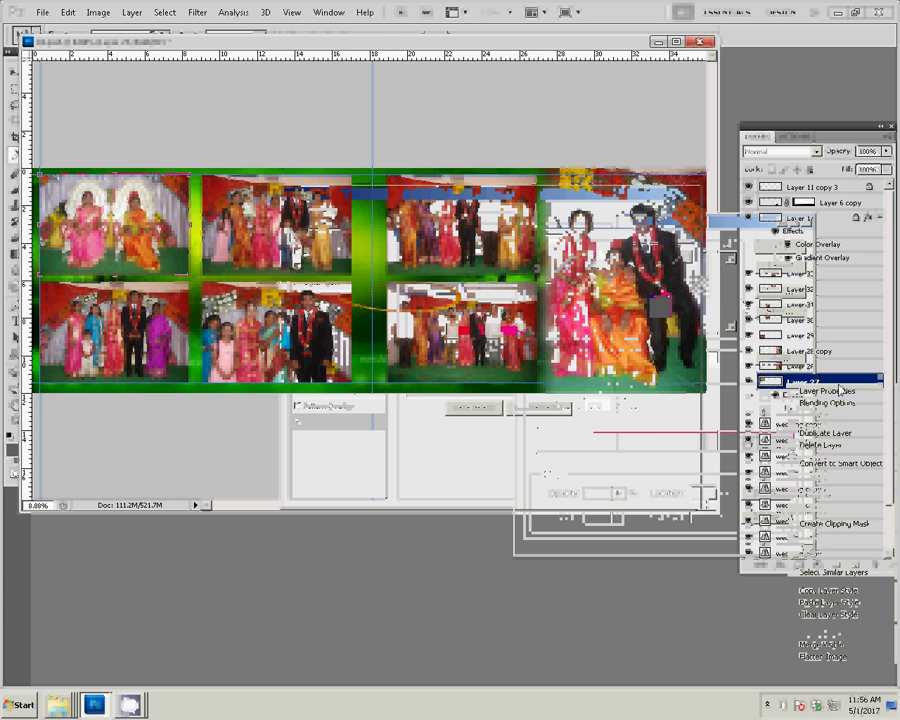
{"action": "left_click", "coordinate": [825, 591]}
{"action": "left_click", "coordinate": [830, 336]}
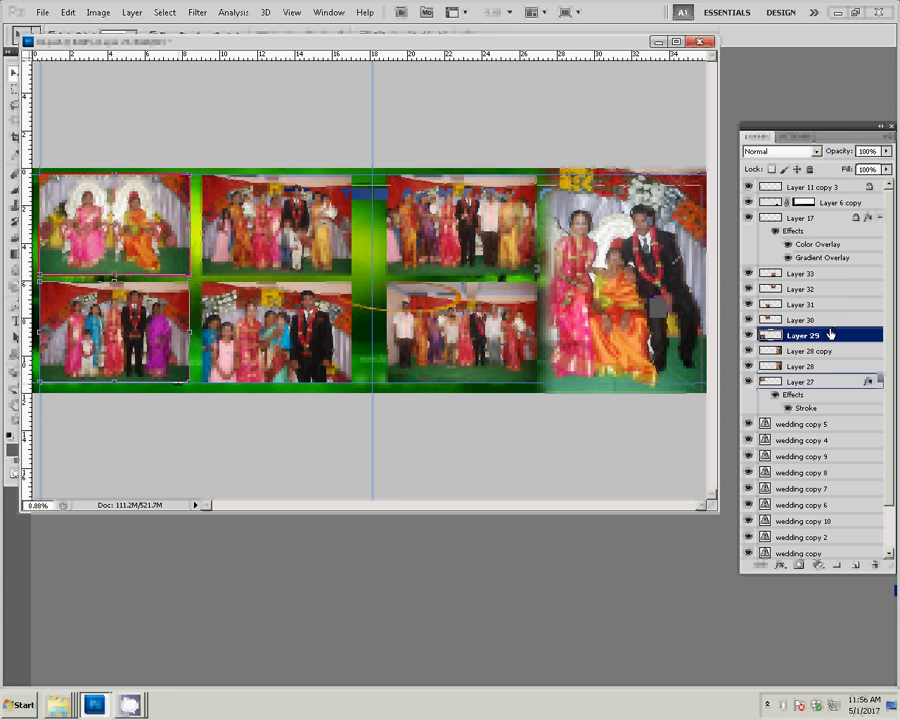
{"action": "right_click", "coordinate": [830, 336]}
{"action": "left_click", "coordinate": [828, 551]}
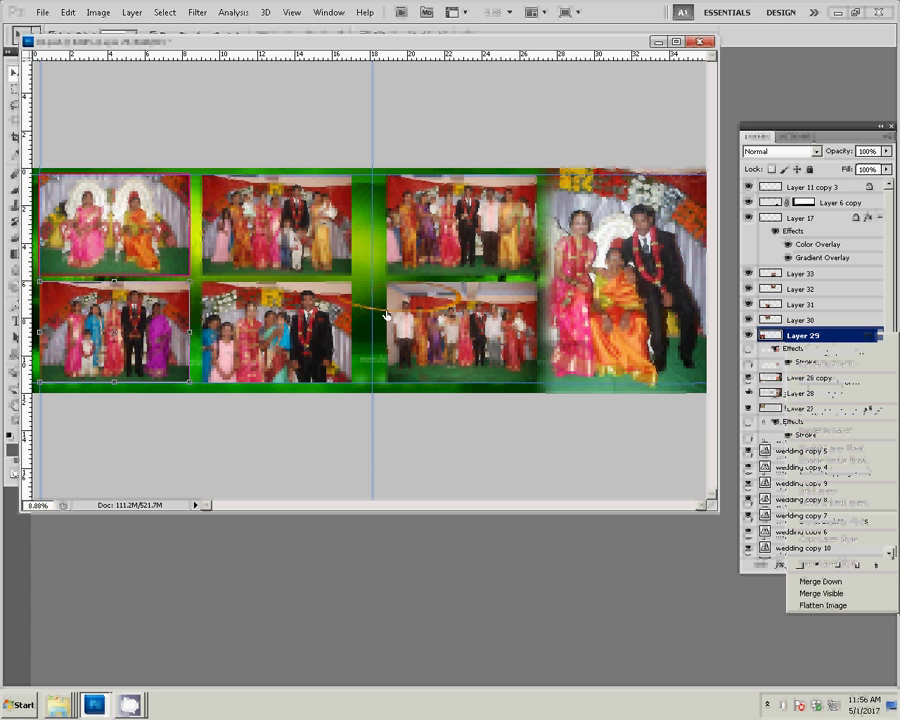
{"action": "left_click", "coordinate": [860, 316]}
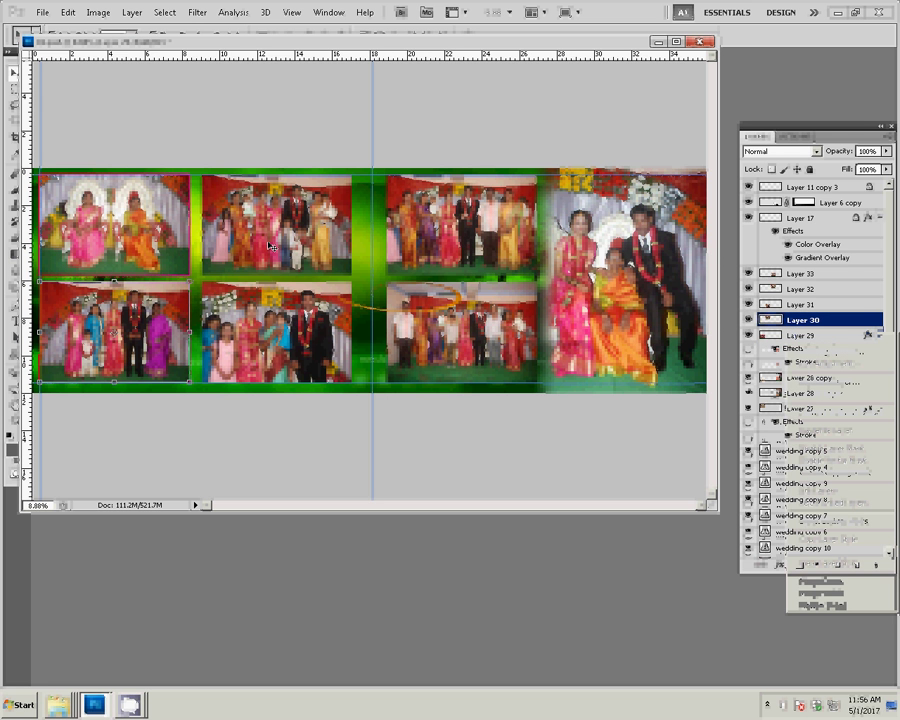
{"action": "right_click", "coordinate": [859, 316]}
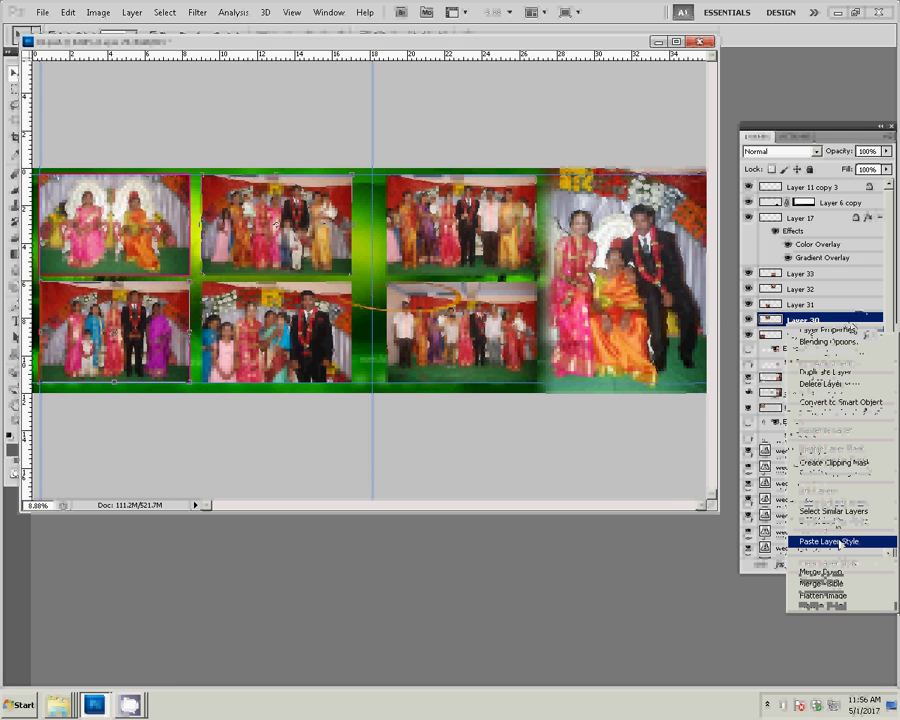
{"action": "left_click", "coordinate": [840, 543]}
Paste the same stroke style onto Layers 31, 32 and 33.
{"action": "left_click", "coordinate": [786, 306]}
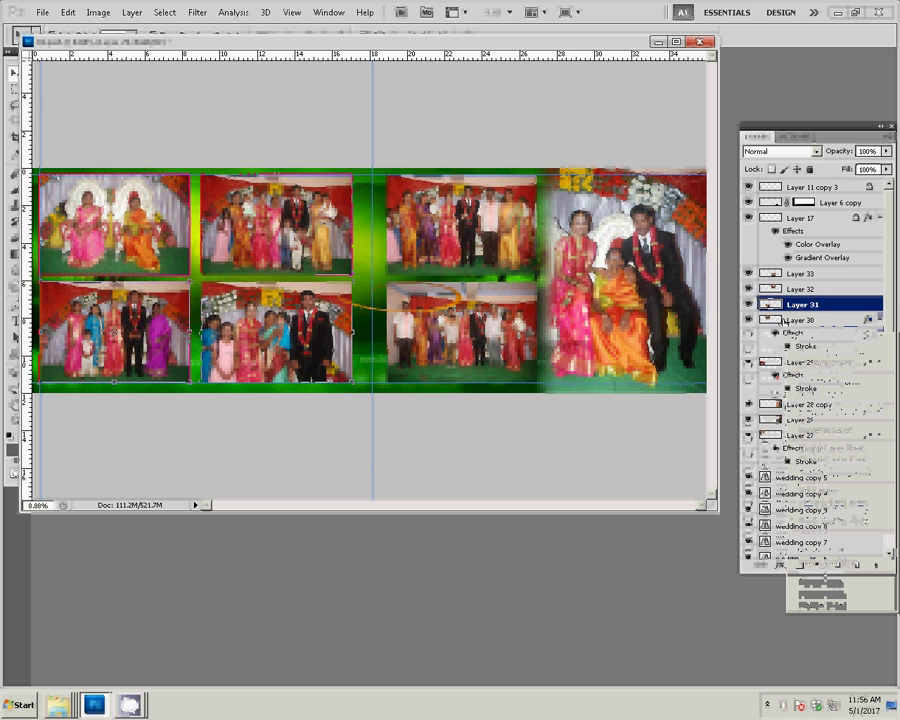
{"action": "right_click", "coordinate": [830, 307]}
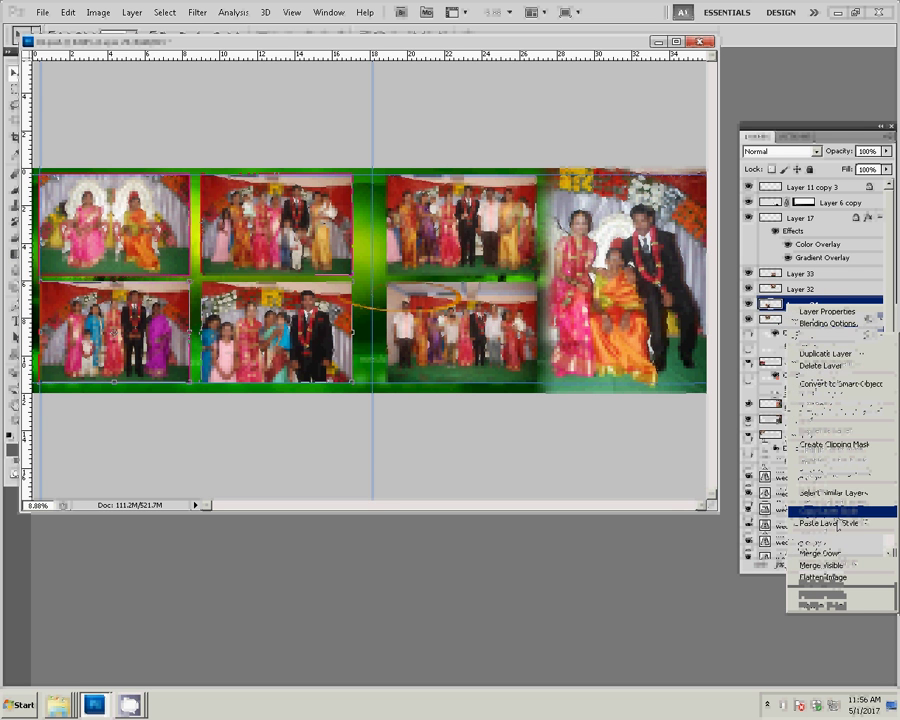
{"action": "left_click", "coordinate": [822, 521]}
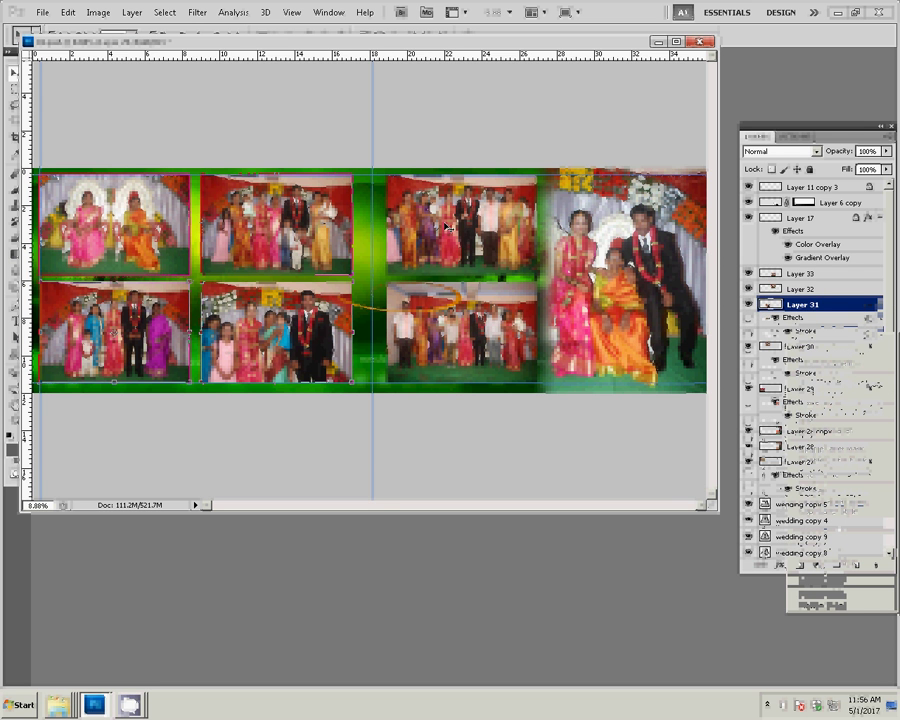
{"action": "left_click", "coordinate": [812, 289]}
{"action": "right_click", "coordinate": [815, 290]}
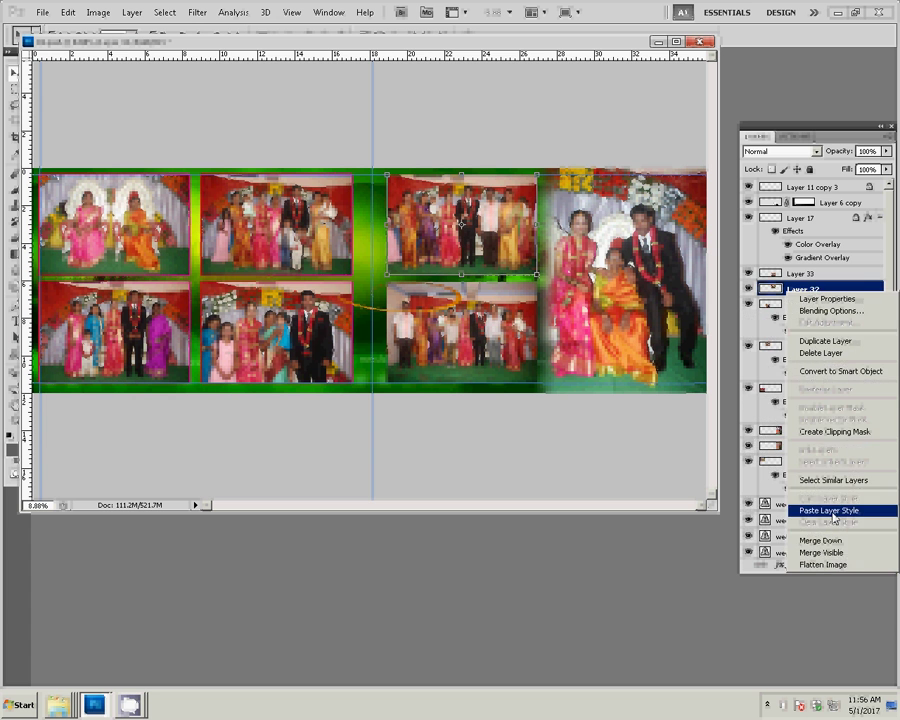
{"action": "left_click", "coordinate": [828, 510]}
{"action": "left_click", "coordinate": [857, 273]}
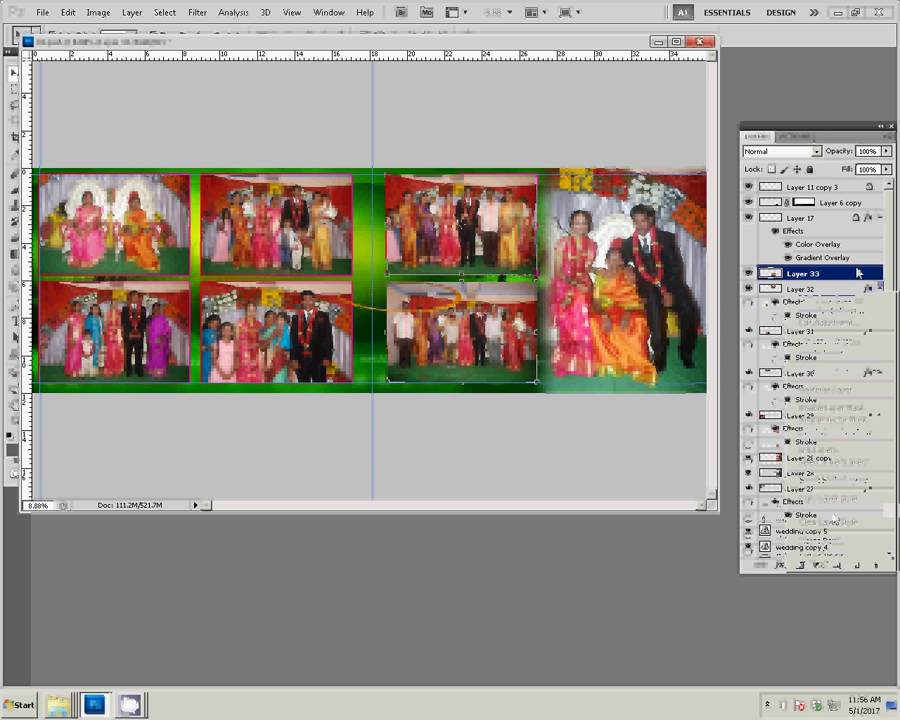
{"action": "right_click", "coordinate": [857, 273]}
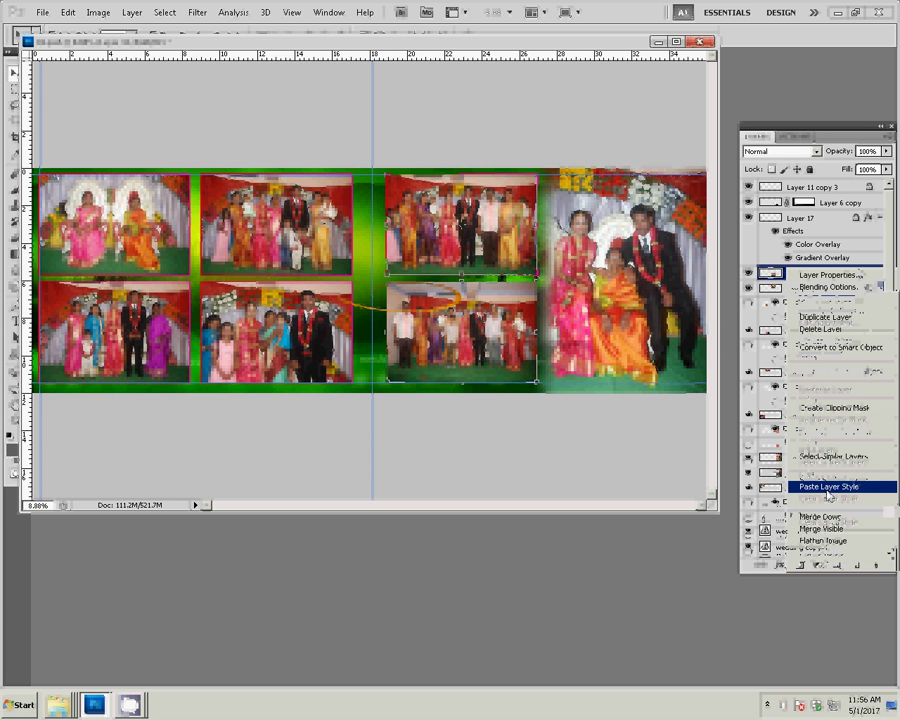
{"action": "left_click", "coordinate": [827, 488]}
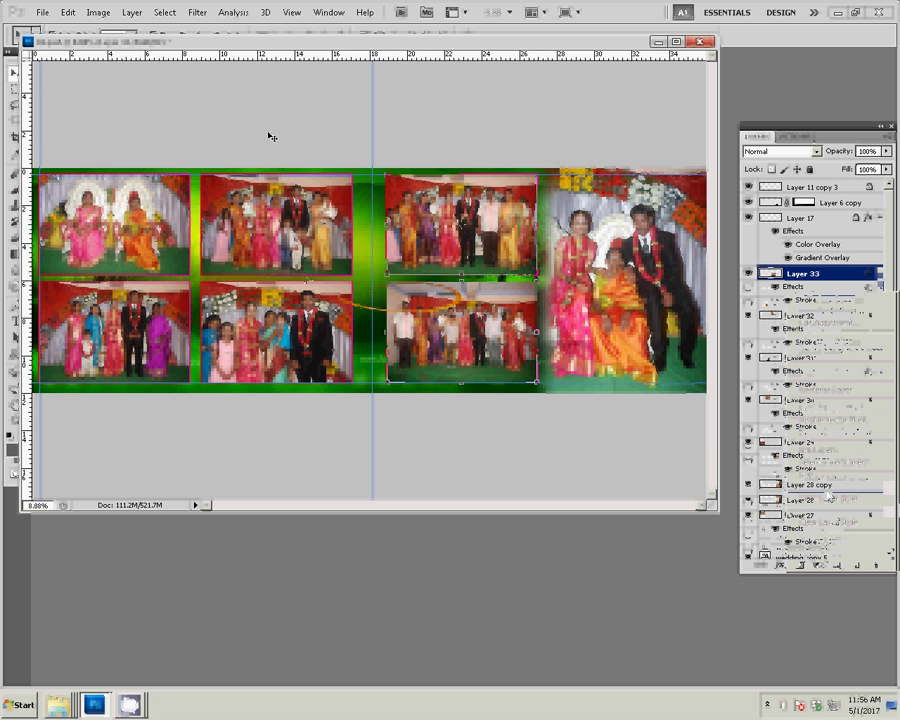
Save the spread as PSD '25' in the k5 folder on Local Disk (I:).
{"action": "left_click", "coordinate": [42, 12]}
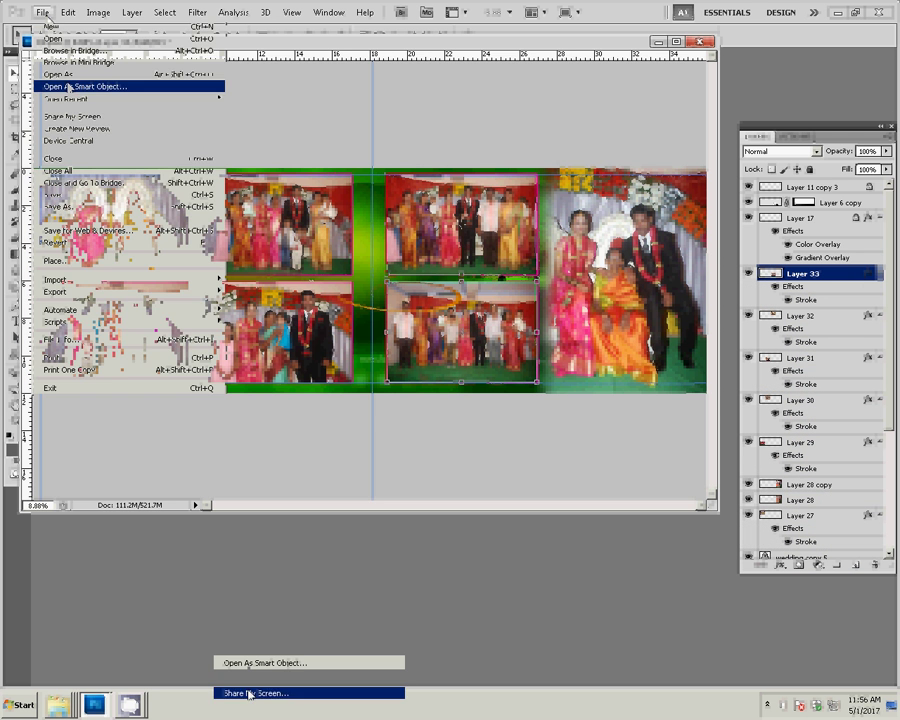
{"action": "left_click", "coordinate": [68, 207]}
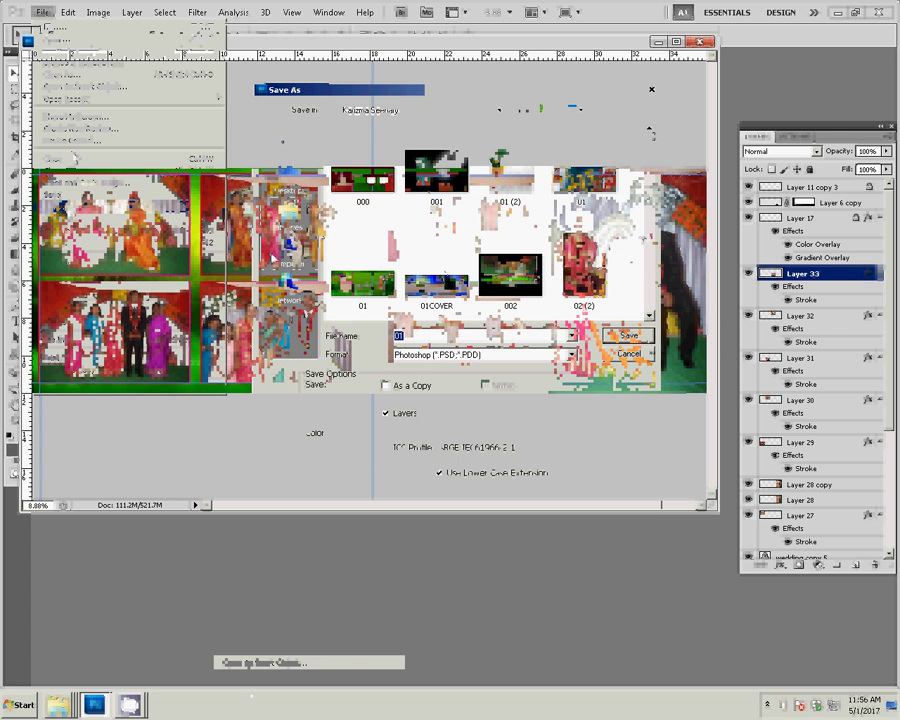
{"action": "double_click", "coordinate": [419, 205]}
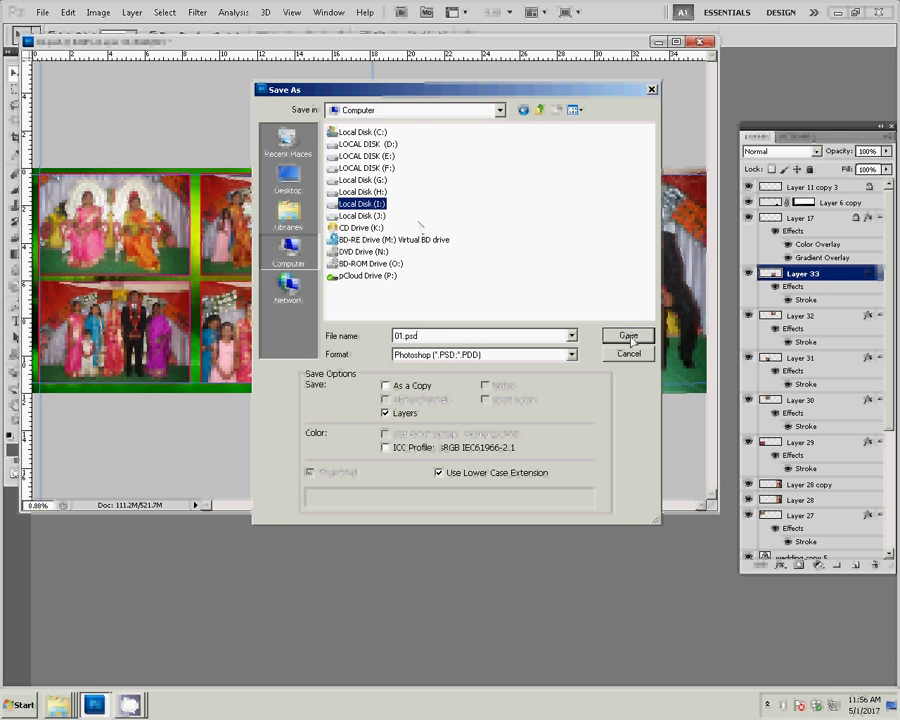
{"action": "double_click", "coordinate": [473, 144]}
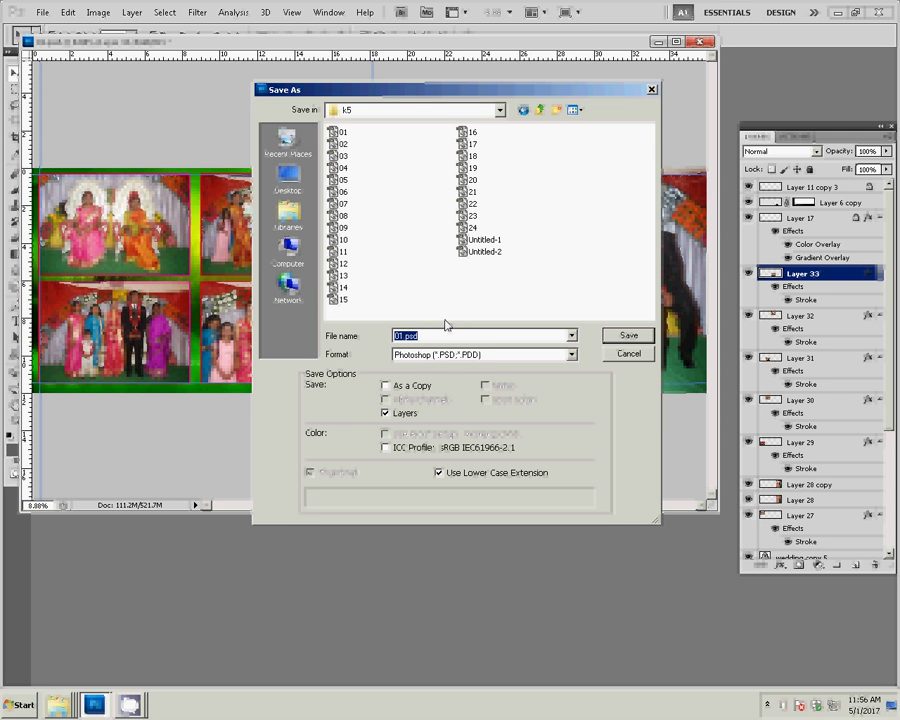
{"action": "type", "text": "2"}
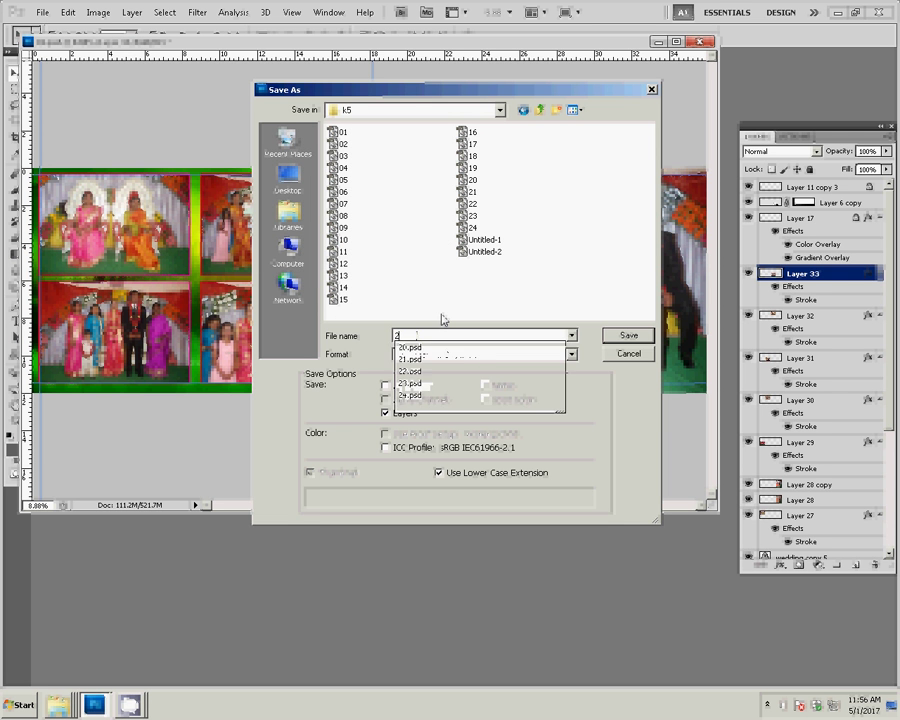
{"action": "type", "text": "5"}
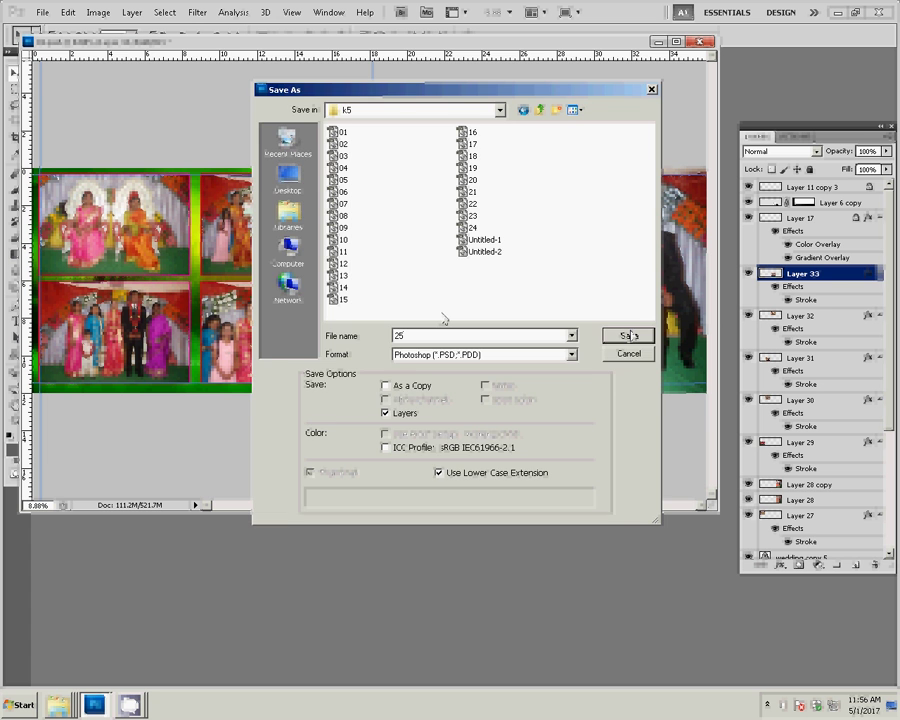
{"action": "left_click", "coordinate": [629, 336]}
{"action": "left_click", "coordinate": [598, 222]}
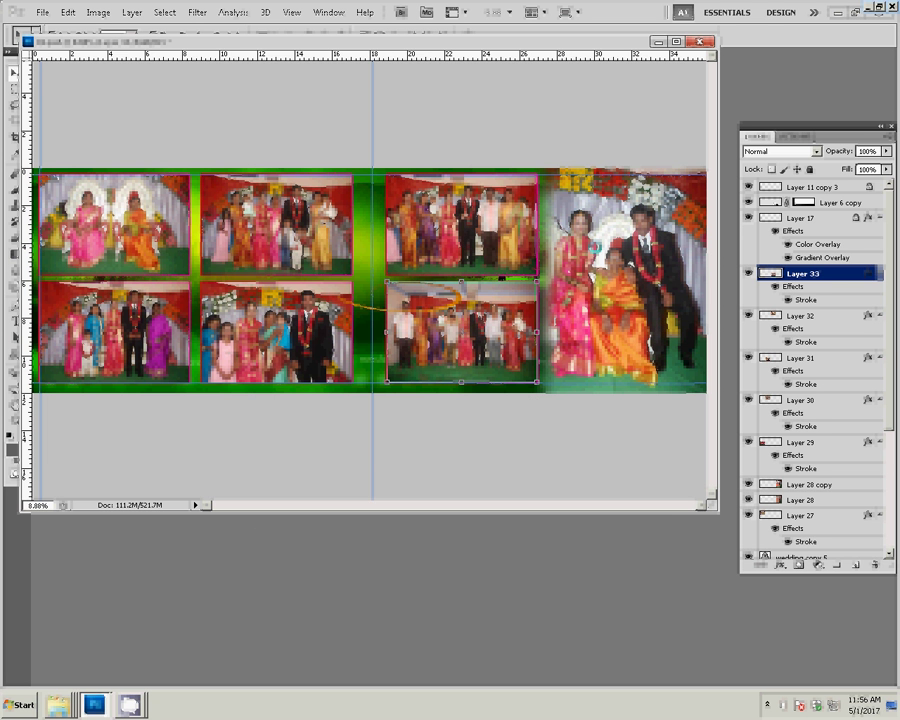